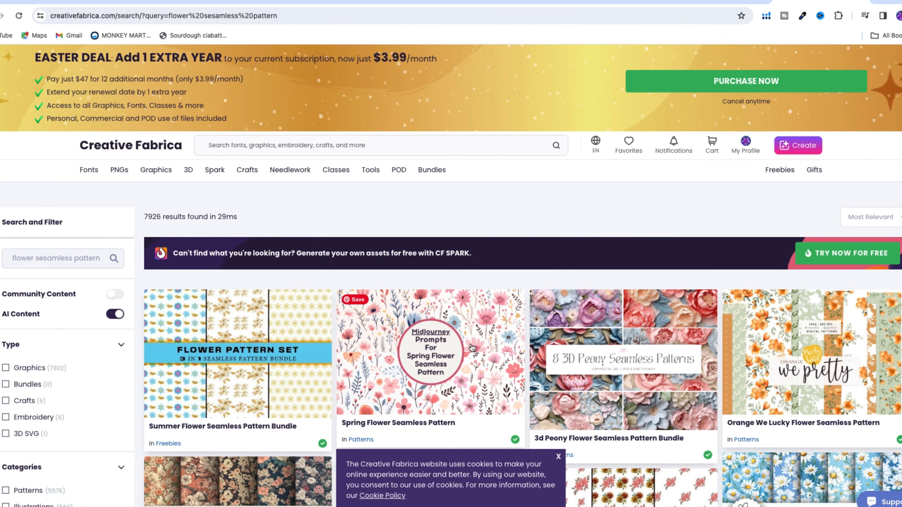
Step: Dismiss the cookie notice covering the flower seamless pattern results
{"action": "scroll", "coordinate": [472, 348], "scroll_direction": "down", "scroll_amount": 4}
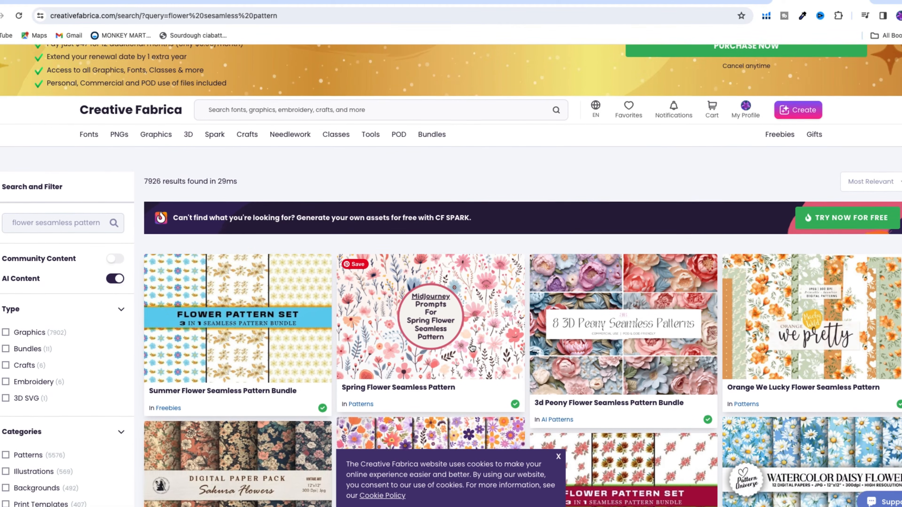
{"action": "scroll", "coordinate": [471, 347], "scroll_direction": "down", "scroll_amount": 3}
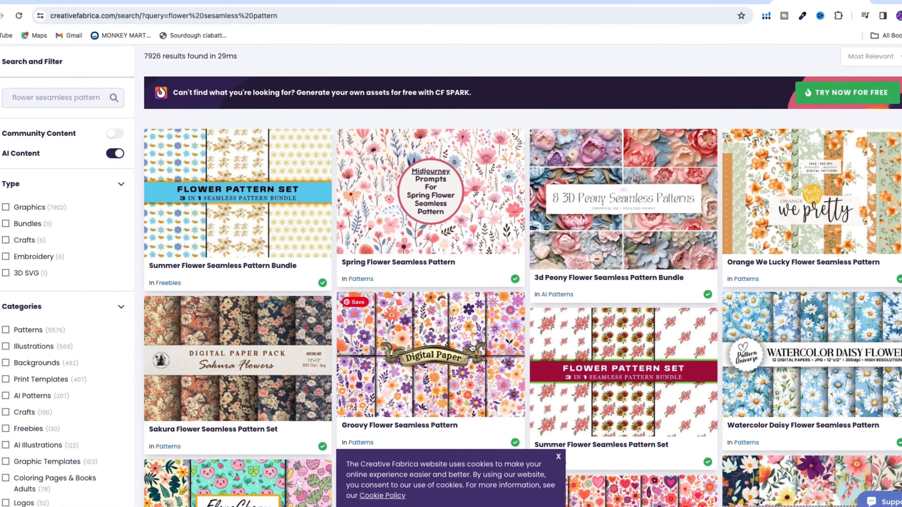
{"action": "scroll", "coordinate": [471, 343], "scroll_direction": "down", "scroll_amount": 2}
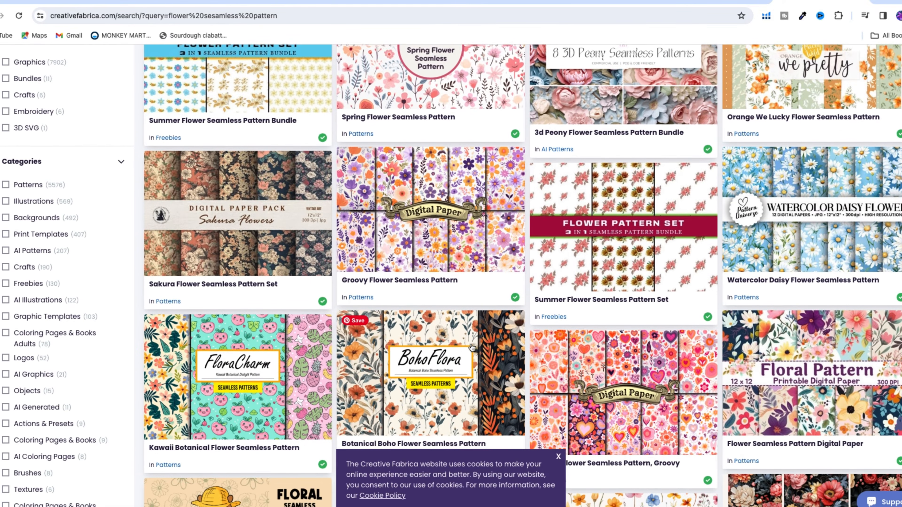
{"action": "left_click", "coordinate": [558, 457]}
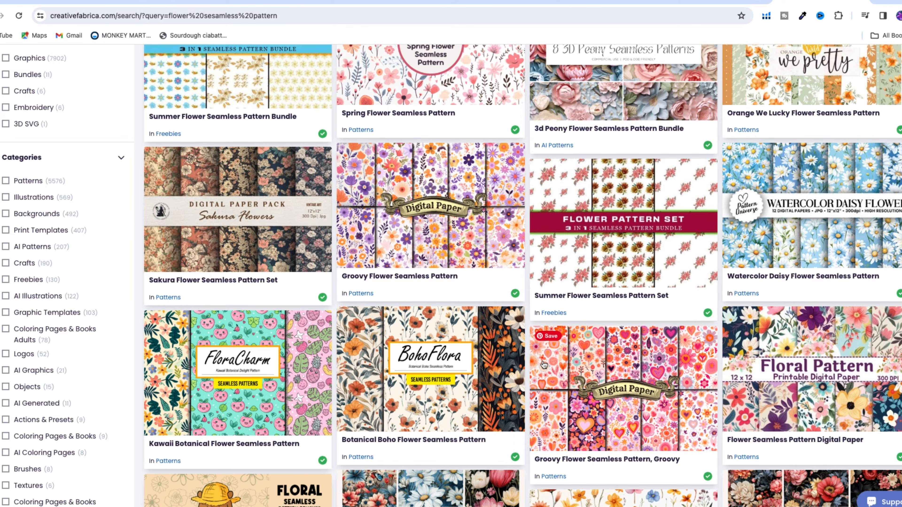
Step: Look through the flower seamless pattern results to compare the available designs
{"action": "scroll", "coordinate": [543, 364], "scroll_direction": "down", "scroll_amount": 3}
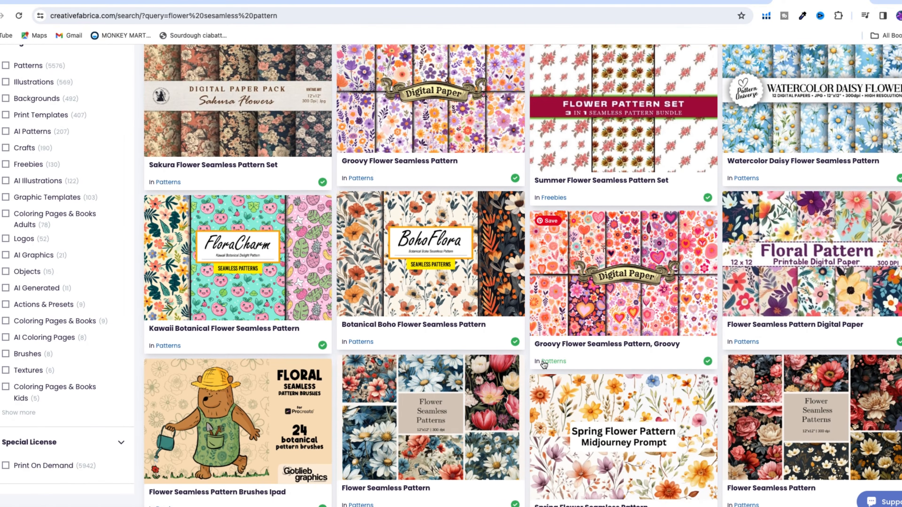
{"action": "scroll", "coordinate": [543, 364], "scroll_direction": "down", "scroll_amount": 3}
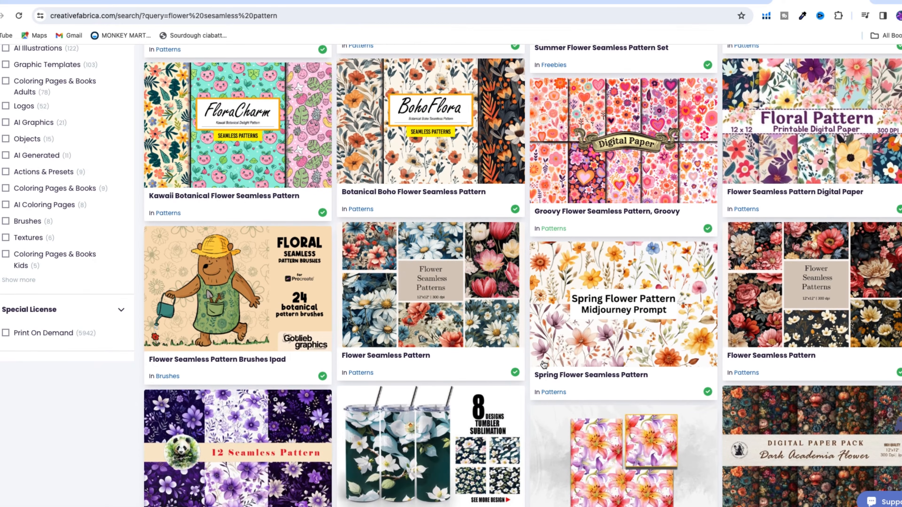
{"action": "scroll", "coordinate": [544, 364], "scroll_direction": "down", "scroll_amount": 5}
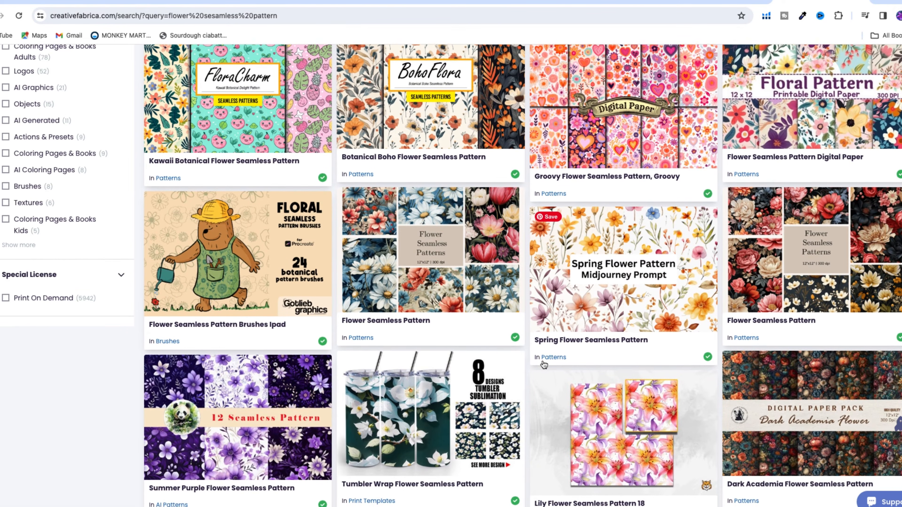
{"action": "scroll", "coordinate": [543, 364], "scroll_direction": "down", "scroll_amount": 6}
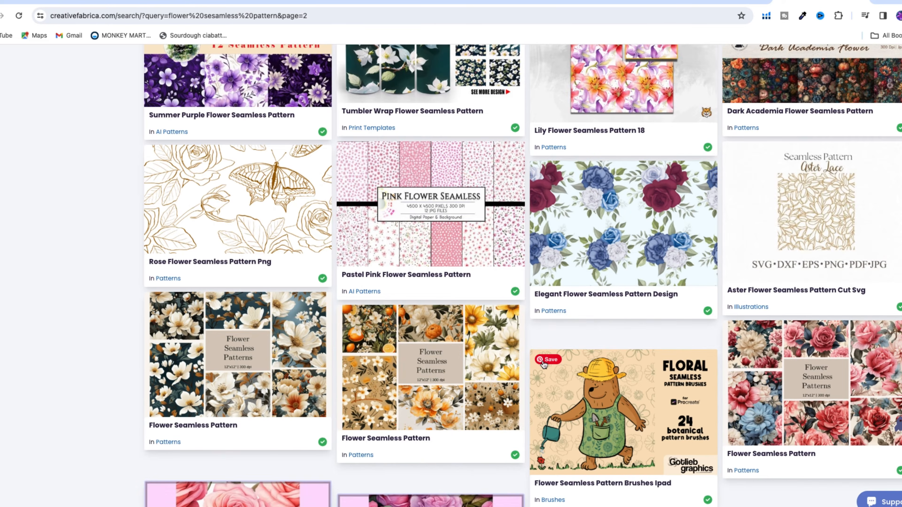
{"action": "scroll", "coordinate": [543, 364], "scroll_direction": "down", "scroll_amount": 12}
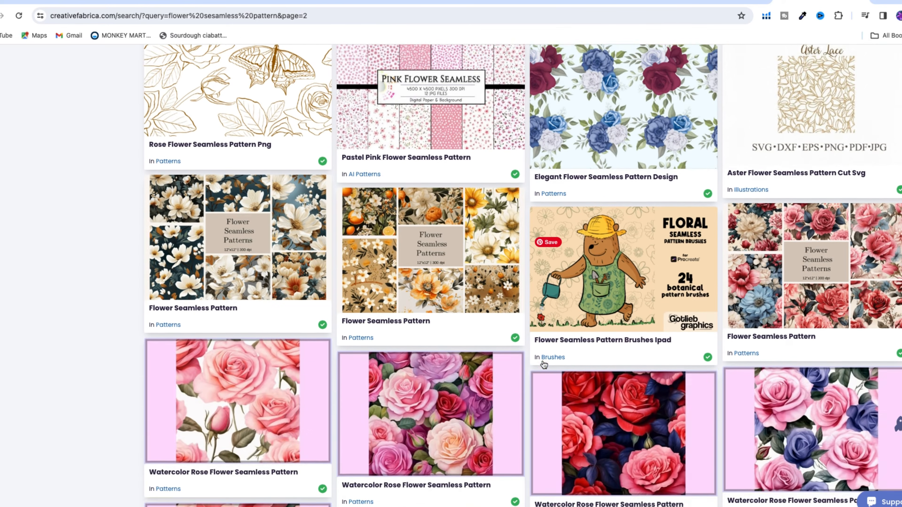
{"action": "scroll", "coordinate": [543, 364], "scroll_direction": "down", "scroll_amount": 8}
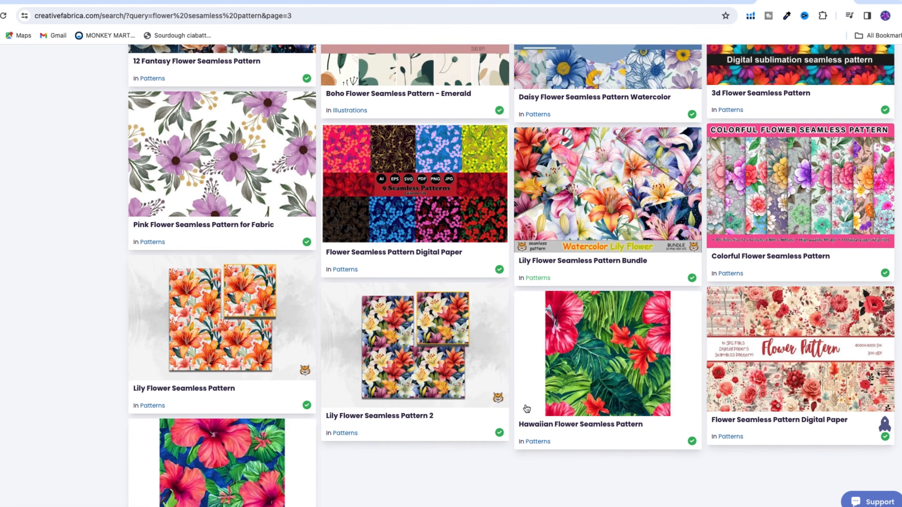
{"action": "scroll", "coordinate": [526, 409], "scroll_direction": "down", "scroll_amount": 1}
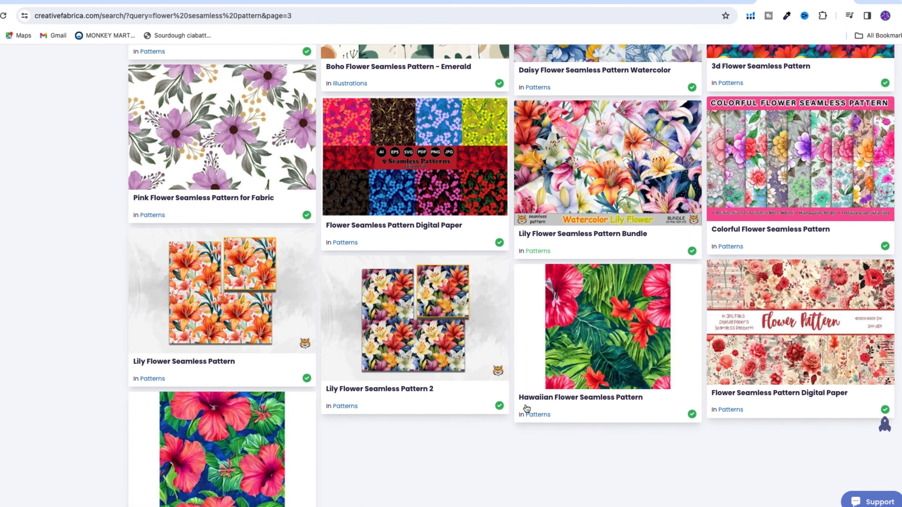
Step: Refine the pattern search by adding "3d" in front of the existing flower query
{"action": "scroll", "coordinate": [577, 180], "scroll_direction": "up", "scroll_amount": 1}
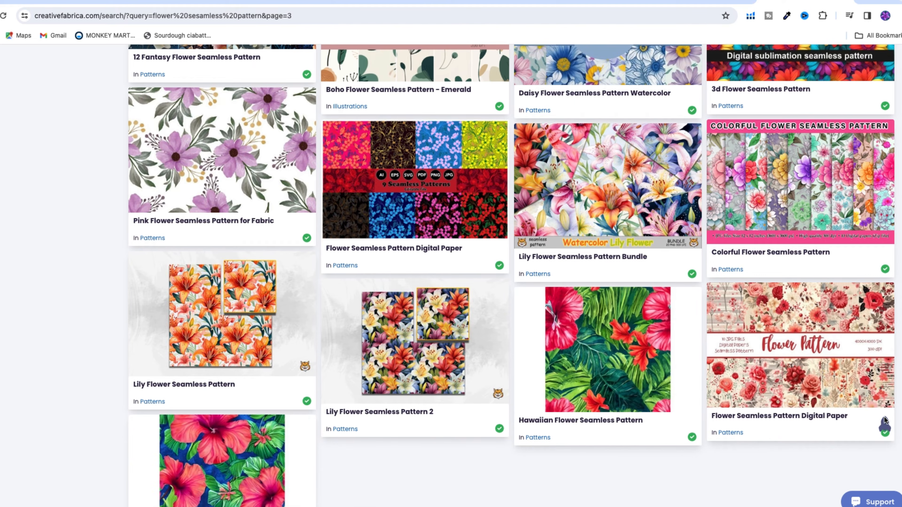
{"action": "scroll", "coordinate": [885, 426], "scroll_direction": "up", "scroll_amount": 20}
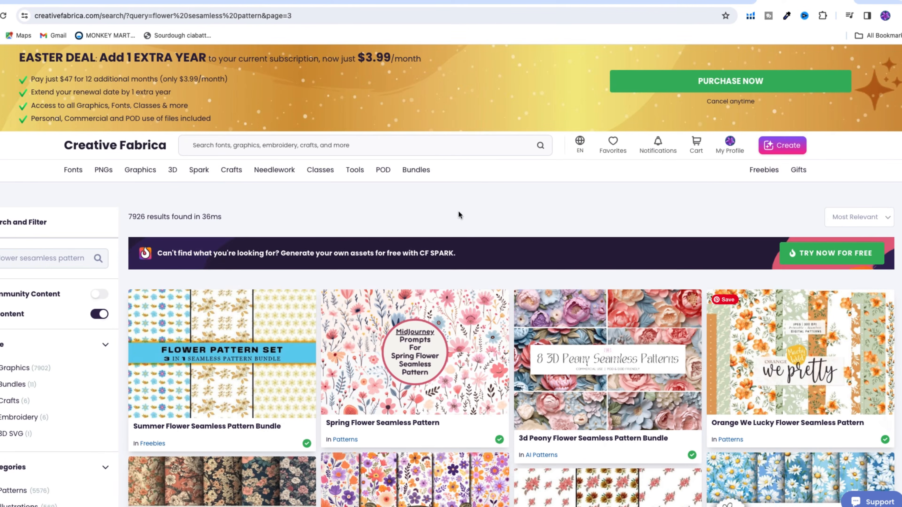
{"action": "left_click", "coordinate": [13, 258]}
{"action": "type", "text": "3d"}
{"action": "key", "text": "Return"}
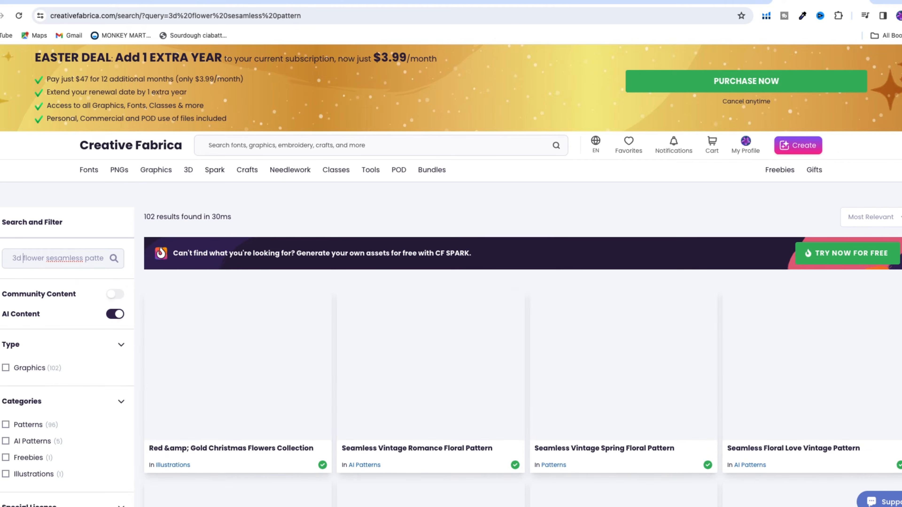
Step: Browse the 3D flower results and open the Daisy Flower 3D Seamless Pattern with pink, white and gold daisies
{"action": "scroll", "coordinate": [702, 430], "scroll_direction": "down", "scroll_amount": 15}
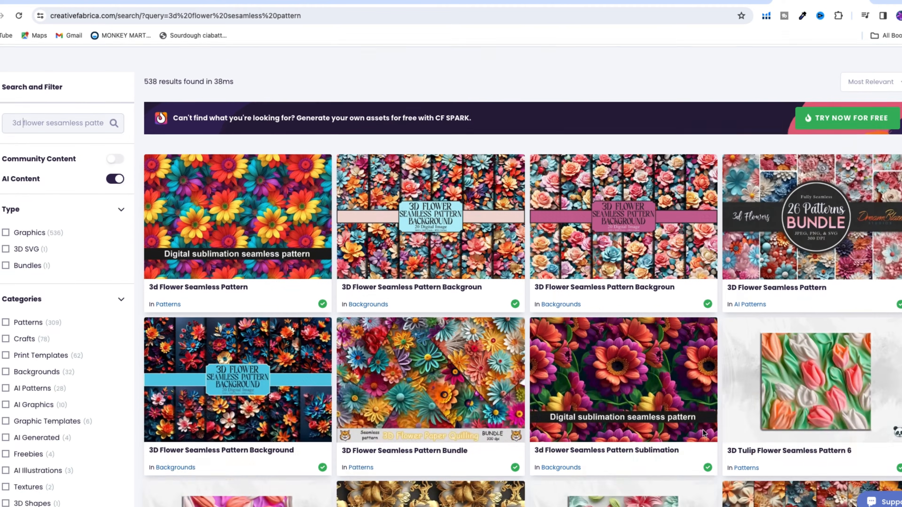
{"action": "scroll", "coordinate": [702, 429], "scroll_direction": "down", "scroll_amount": 12}
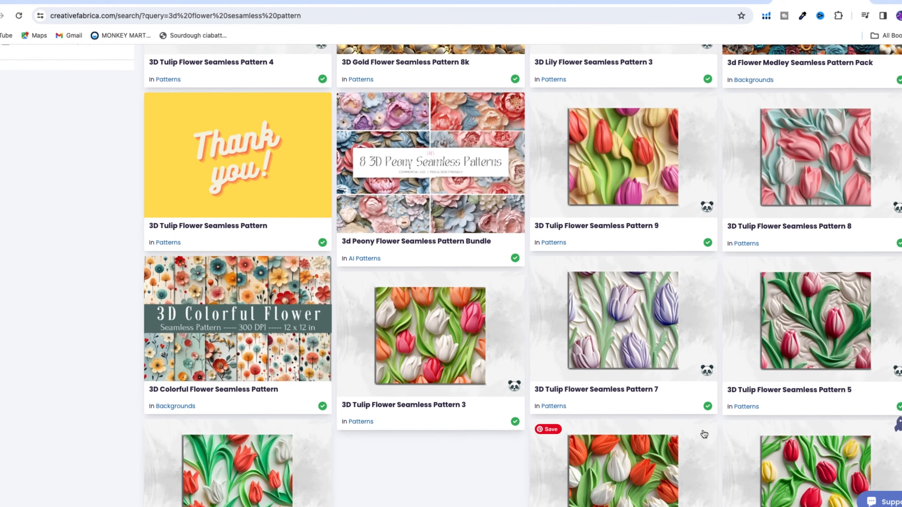
{"action": "scroll", "coordinate": [606, 441], "scroll_direction": "down", "scroll_amount": 14}
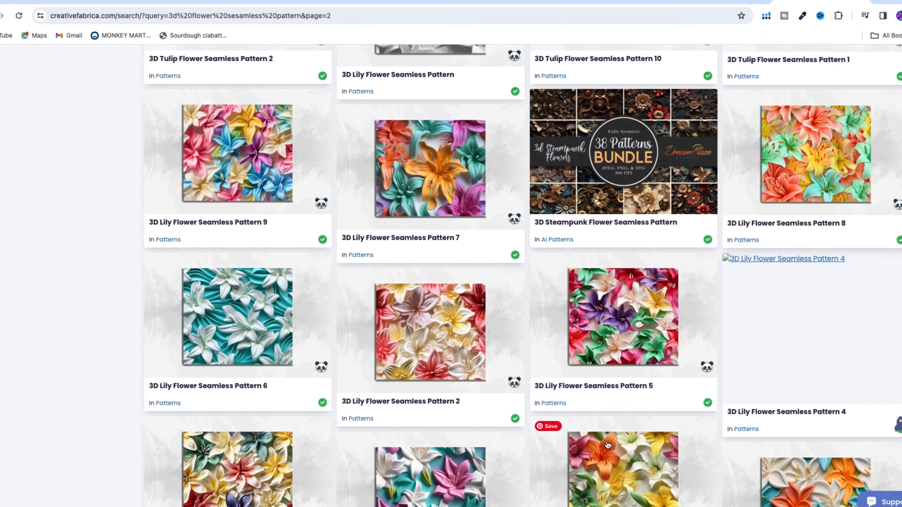
{"action": "scroll", "coordinate": [608, 445], "scroll_direction": "down", "scroll_amount": 9}
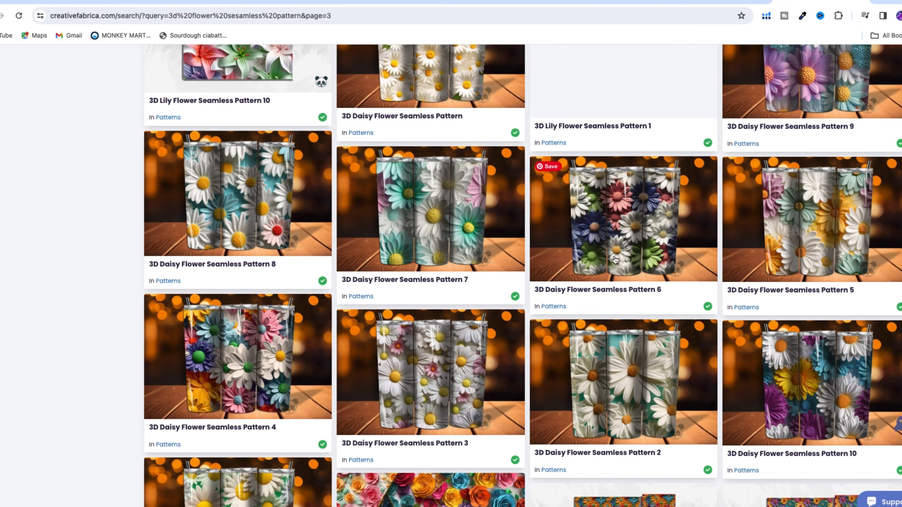
{"action": "scroll", "coordinate": [530, 333], "scroll_direction": "down", "scroll_amount": 9}
{"action": "scroll", "coordinate": [530, 332], "scroll_direction": "down", "scroll_amount": 12}
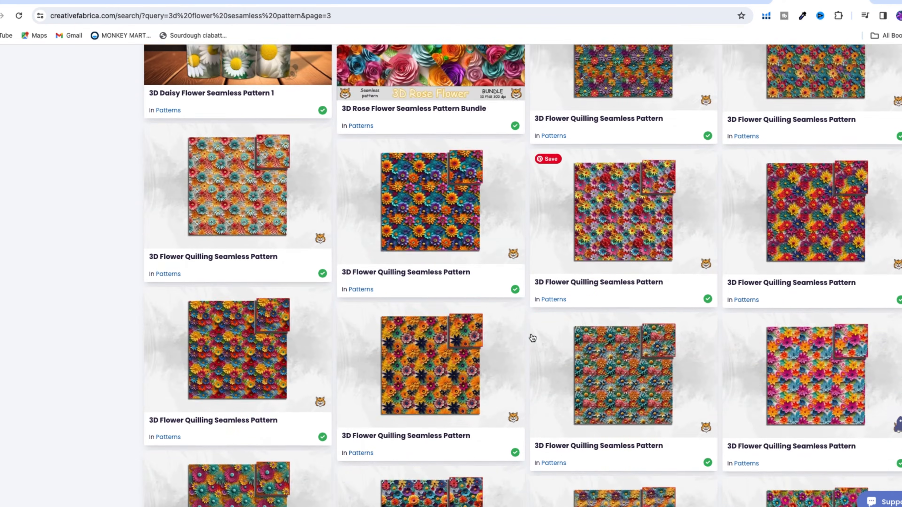
{"action": "scroll", "coordinate": [532, 338], "scroll_direction": "down", "scroll_amount": 15}
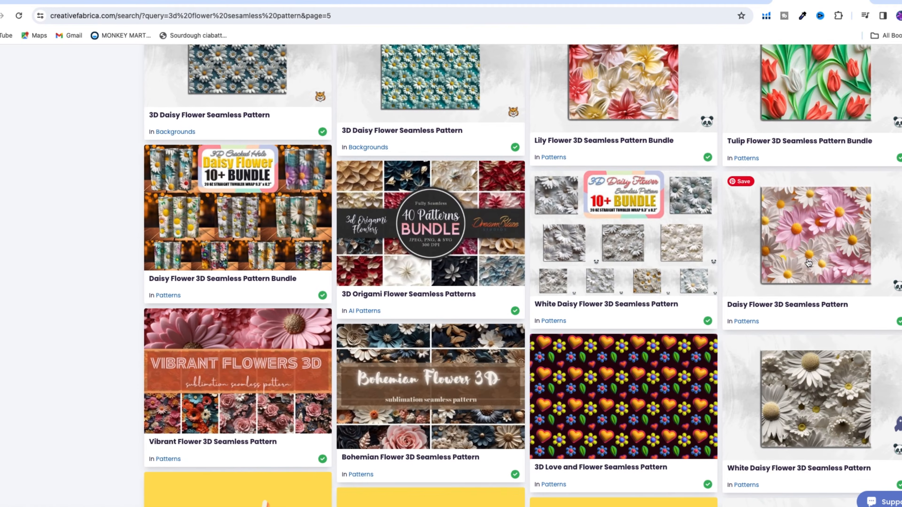
{"action": "scroll", "coordinate": [795, 249], "scroll_direction": "down", "scroll_amount": 7}
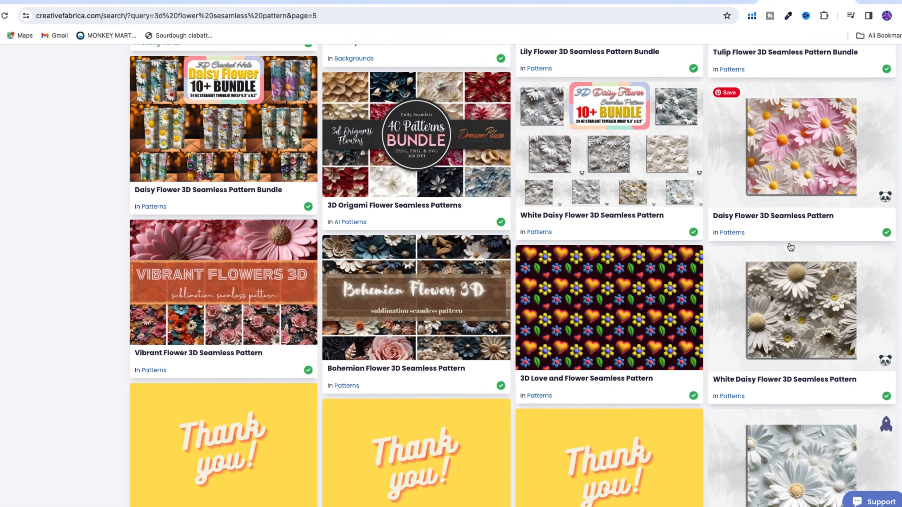
{"action": "scroll", "coordinate": [789, 246], "scroll_direction": "down", "scroll_amount": 10}
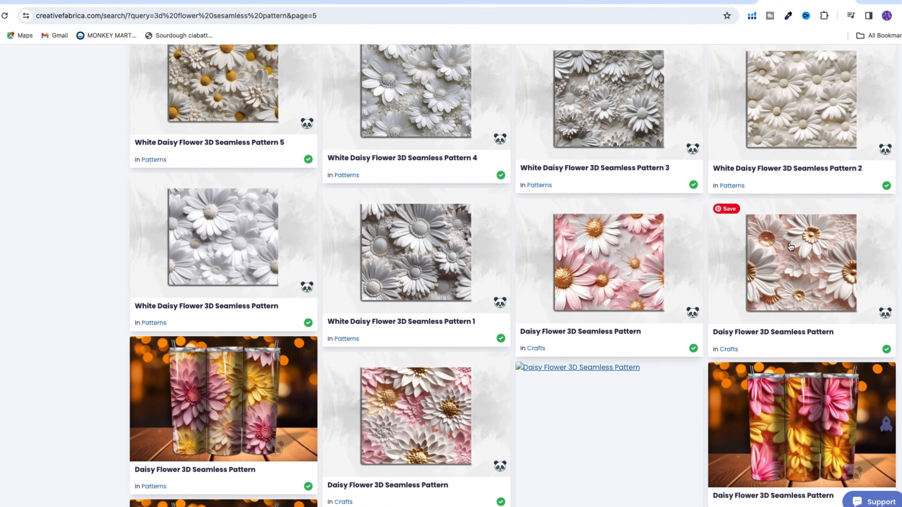
{"action": "scroll", "coordinate": [791, 247], "scroll_direction": "down", "scroll_amount": 5}
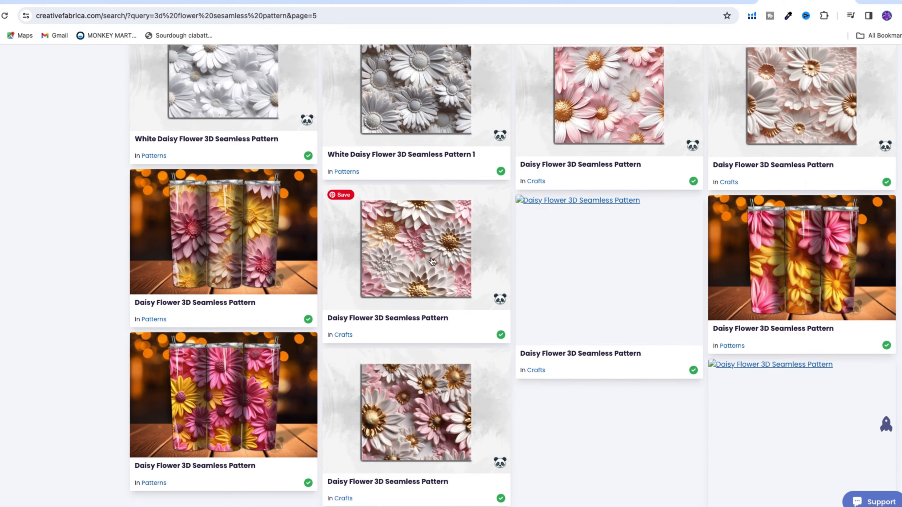
{"action": "left_click", "coordinate": [399, 259]}
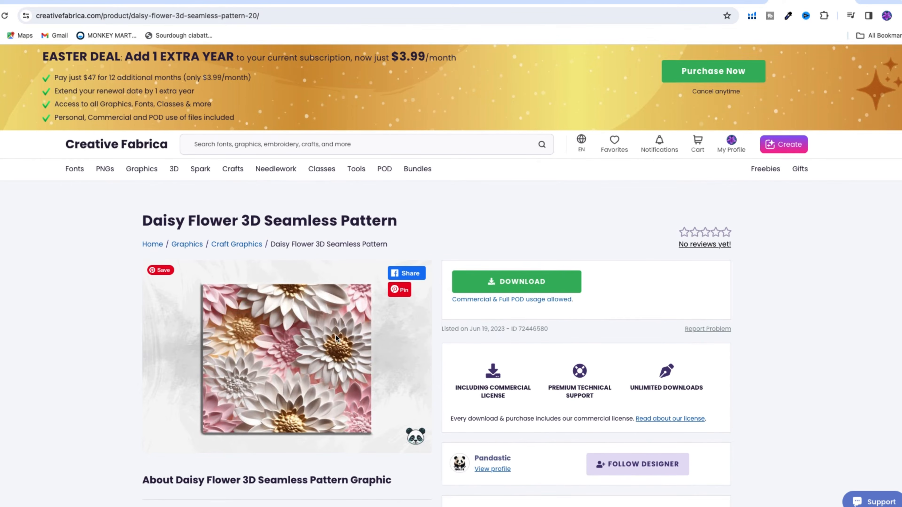
Step: Review the daisy pattern's description, included files and notes, and download the graphic
{"action": "scroll", "coordinate": [335, 335], "scroll_direction": "down", "scroll_amount": 3}
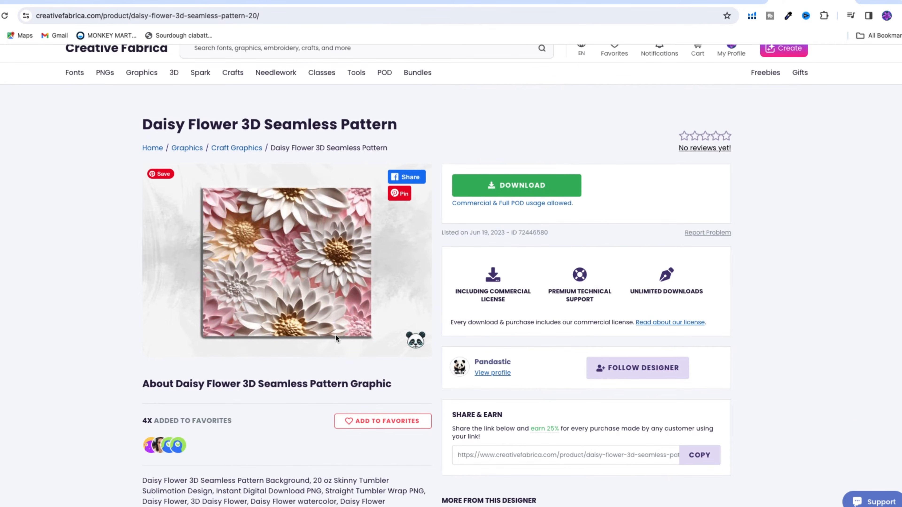
{"action": "scroll", "coordinate": [336, 334], "scroll_direction": "down", "scroll_amount": 5}
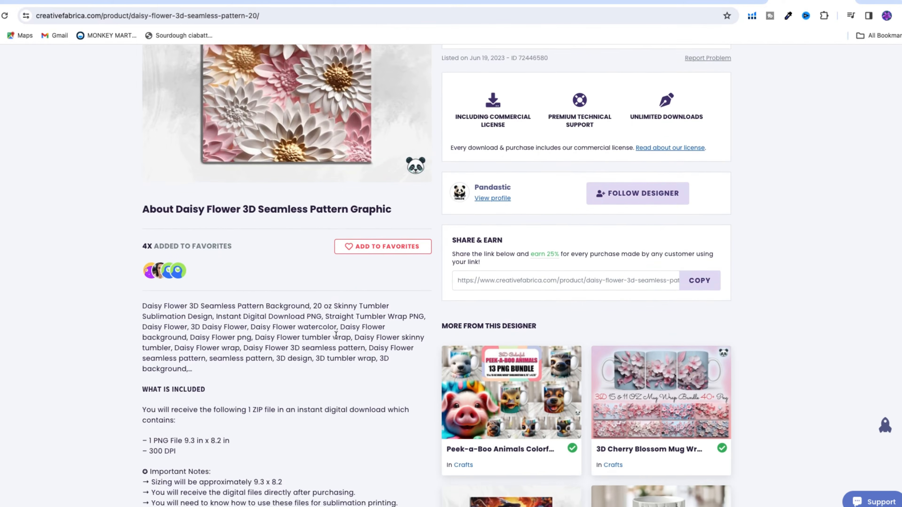
{"action": "scroll", "coordinate": [335, 335], "scroll_direction": "down", "scroll_amount": 4}
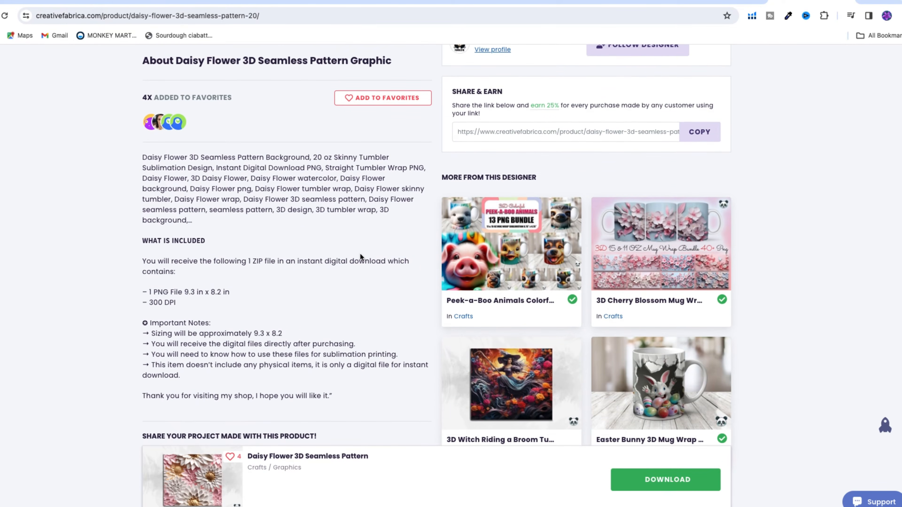
{"action": "scroll", "coordinate": [360, 253], "scroll_direction": "down", "scroll_amount": 3}
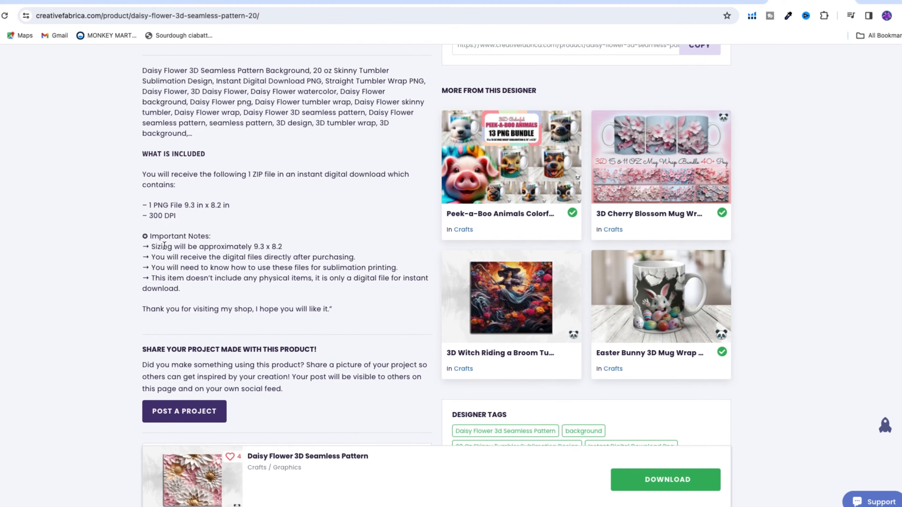
{"action": "scroll", "coordinate": [347, 313], "scroll_direction": "down", "scroll_amount": 3}
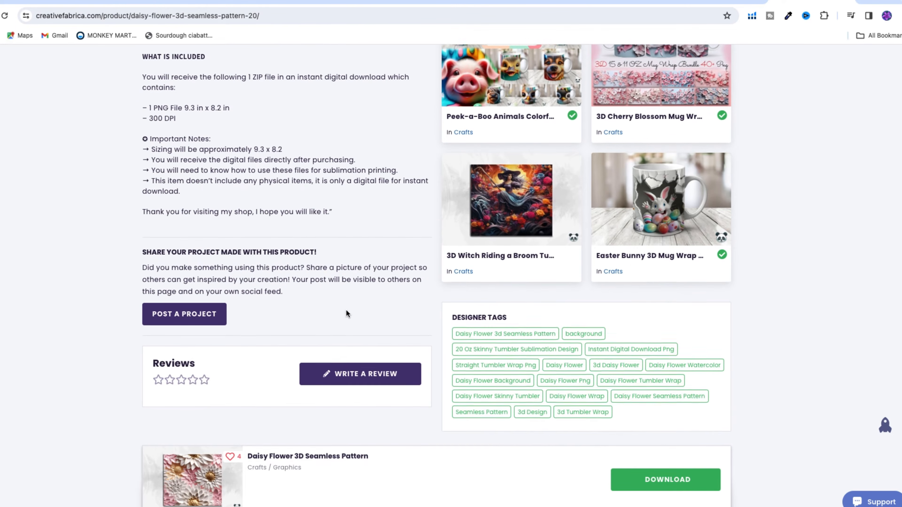
{"action": "scroll", "coordinate": [347, 313], "scroll_direction": "up", "scroll_amount": 4}
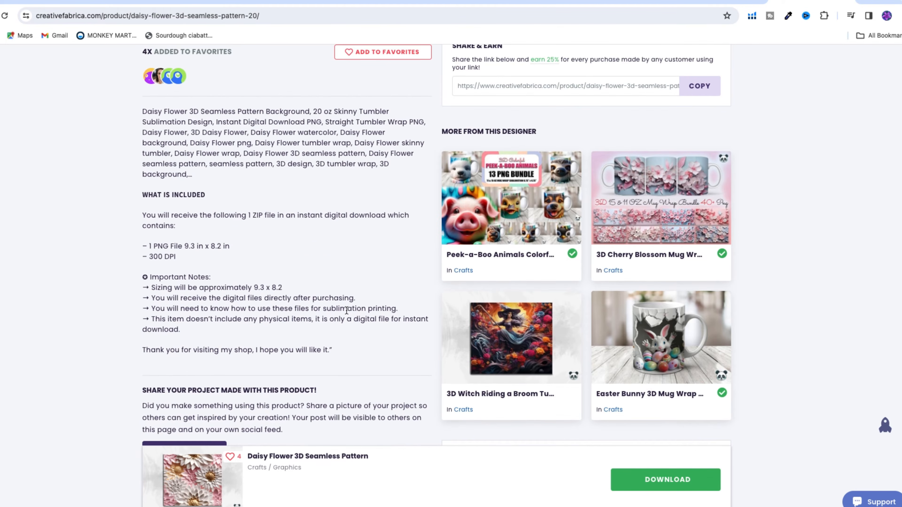
{"action": "scroll", "coordinate": [347, 312], "scroll_direction": "down", "scroll_amount": 1}
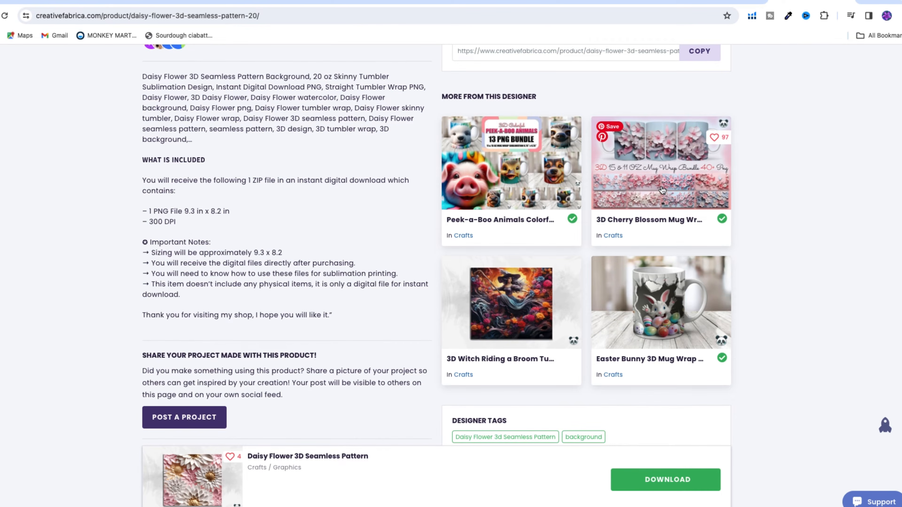
{"action": "scroll", "coordinate": [661, 185], "scroll_direction": "up", "scroll_amount": 12}
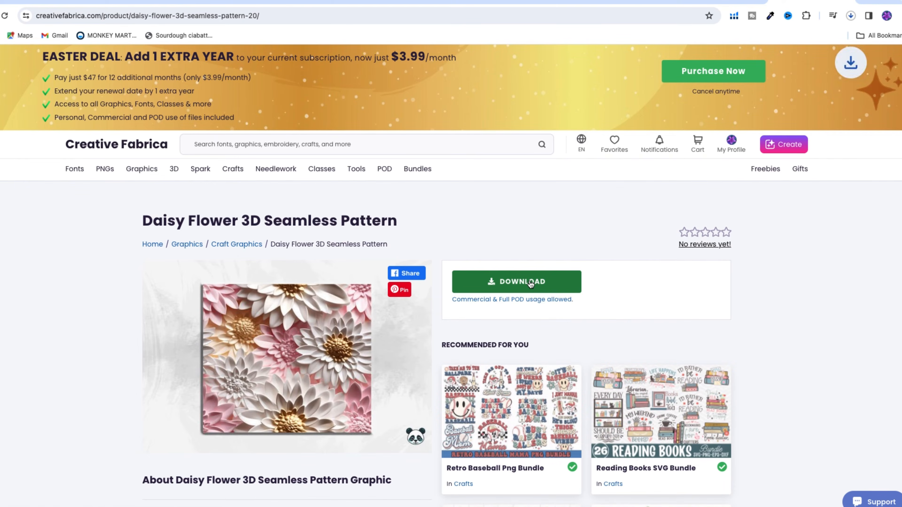
Step: Open the 3D Cherry Blossom Mug Wrap Bundle from the same designer's other products
{"action": "scroll", "coordinate": [552, 274], "scroll_direction": "down", "scroll_amount": 12}
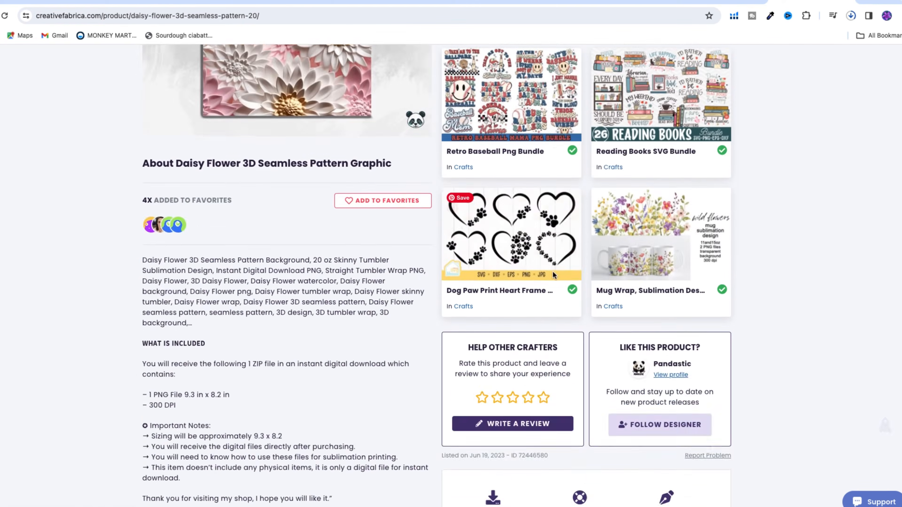
{"action": "scroll", "coordinate": [552, 274], "scroll_direction": "down", "scroll_amount": 10}
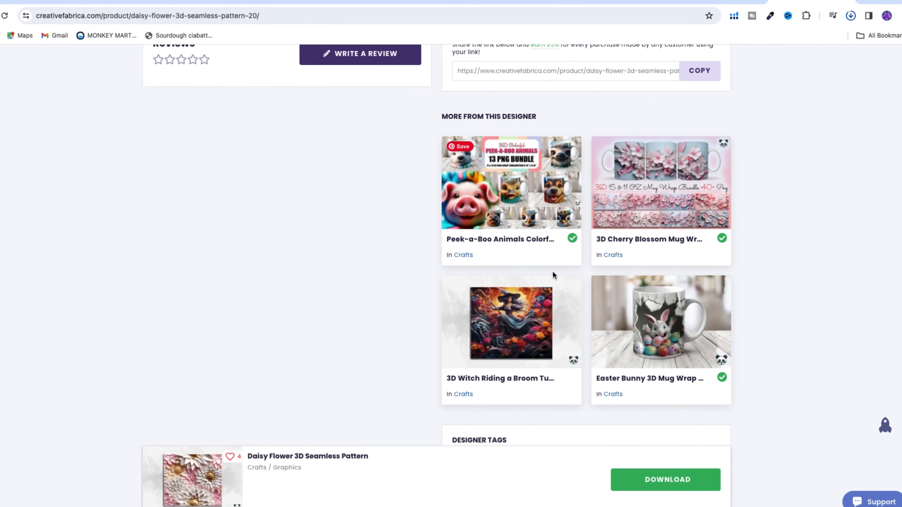
{"action": "left_click", "coordinate": [663, 222]}
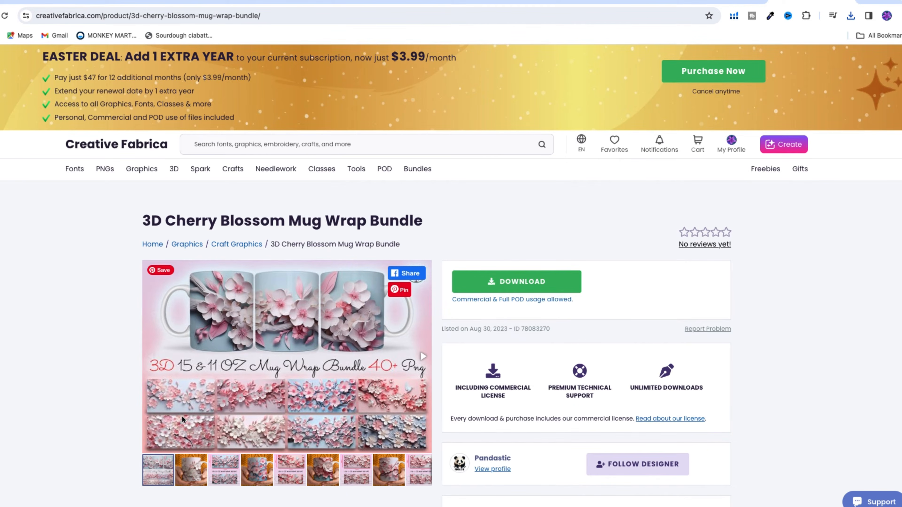
Step: Preview several mug mockups and a wrap size sheet in the cherry blossom bundle's image gallery
{"action": "left_click", "coordinate": [193, 467]}
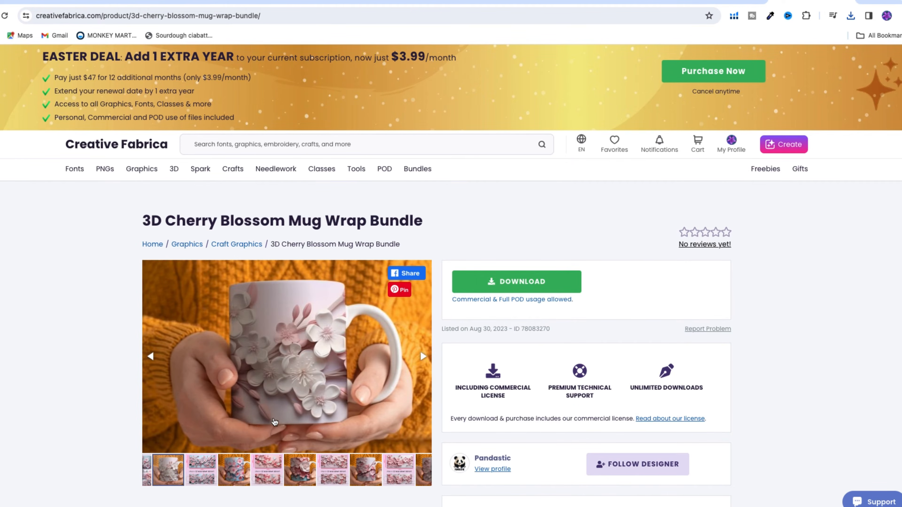
{"action": "left_click", "coordinate": [231, 471]}
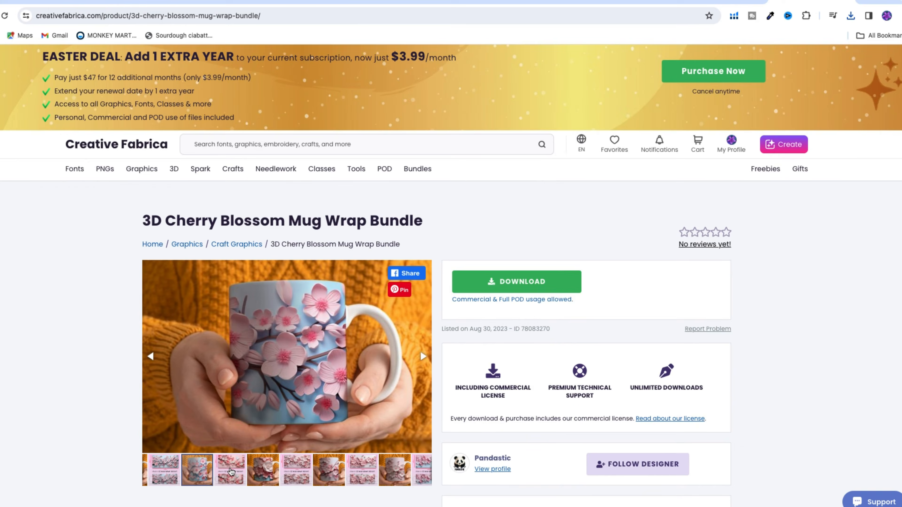
{"action": "left_click", "coordinate": [265, 476]}
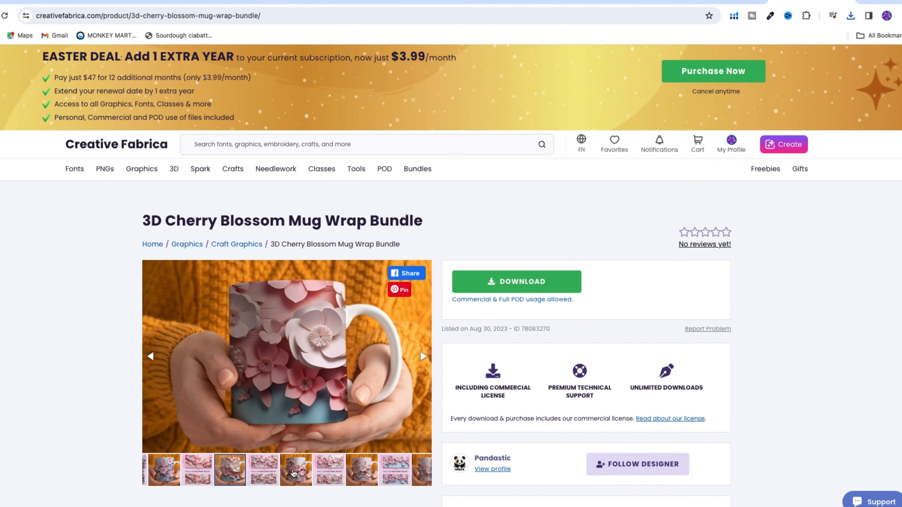
{"action": "left_click", "coordinate": [263, 472]}
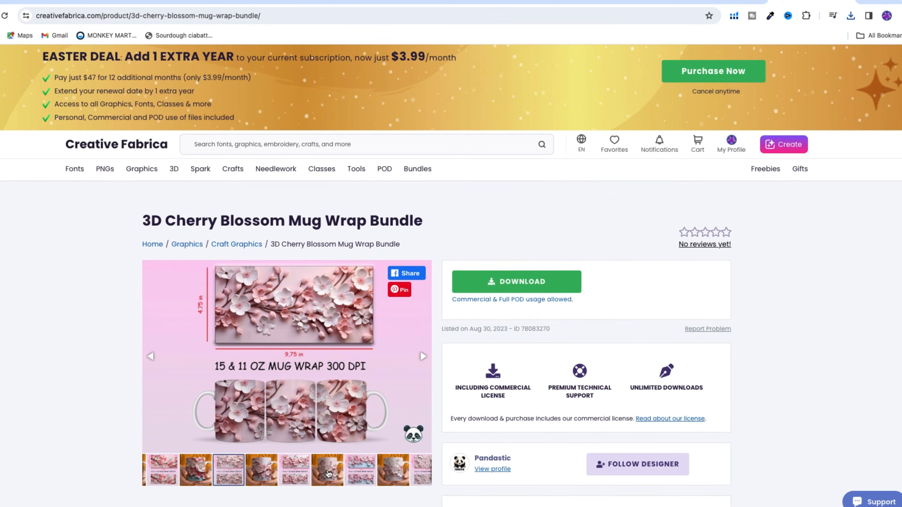
{"action": "left_click", "coordinate": [328, 474]}
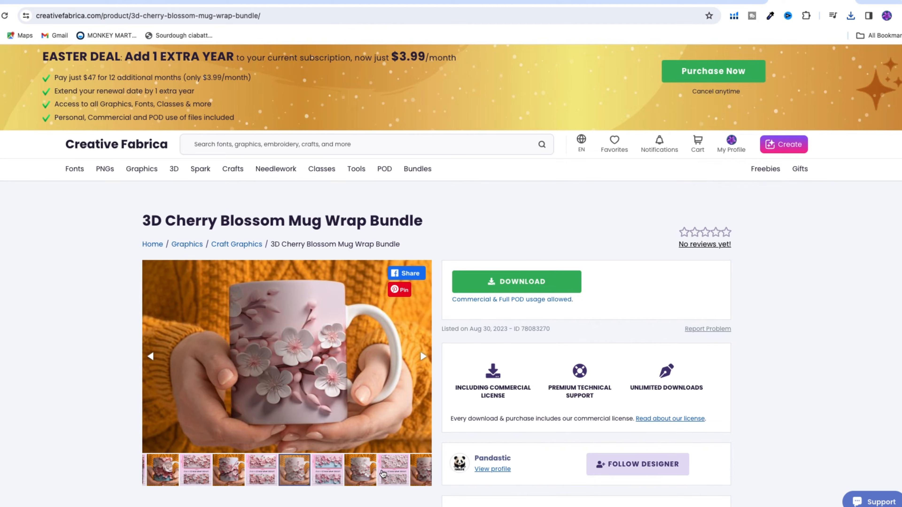
Step: Review the cherry blossom bundle's description, included files and notes, and download the graphic
{"action": "scroll", "coordinate": [379, 474], "scroll_direction": "down", "scroll_amount": 2}
{"action": "scroll", "coordinate": [379, 473], "scroll_direction": "down", "scroll_amount": 10}
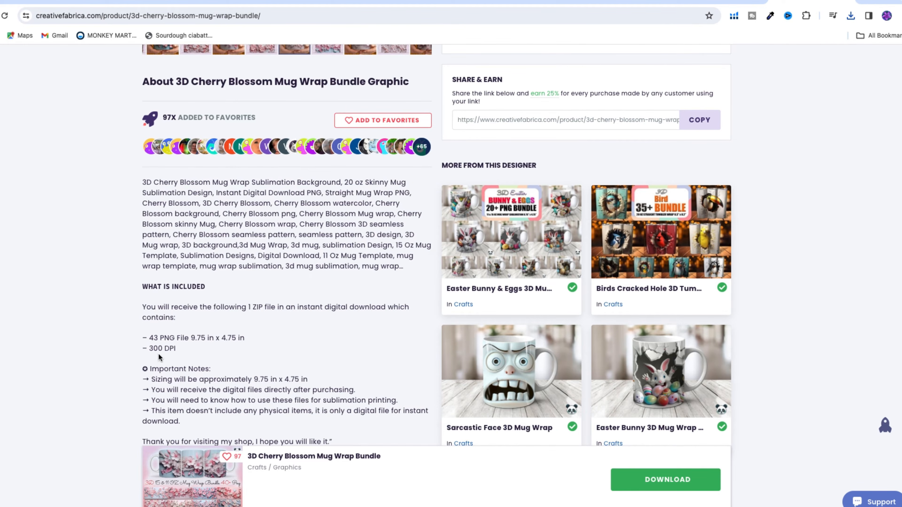
{"action": "scroll", "coordinate": [335, 306], "scroll_direction": "up", "scroll_amount": 6}
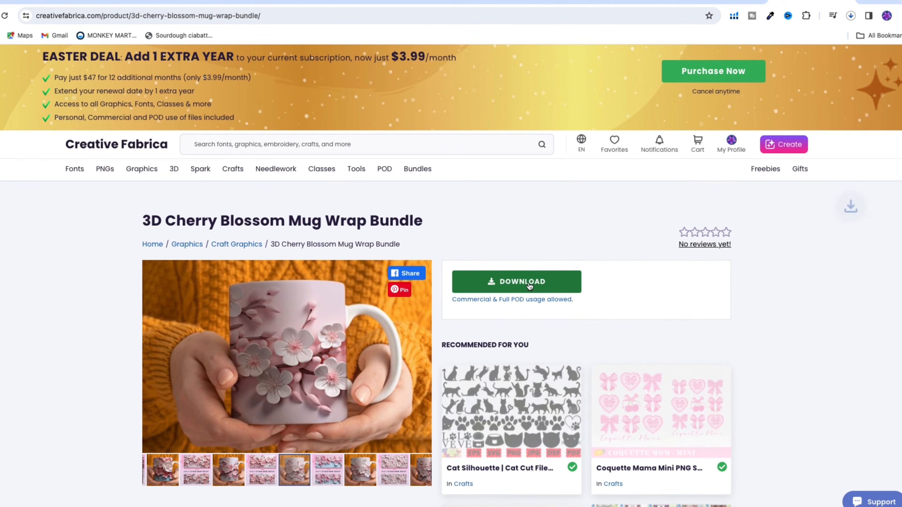
Step: Check the recent downloads, then view the PNG inside the downloaded Pink Gold White Daisy Flower 3D Seamless Pattern 5 folder in Finder
{"action": "left_click", "coordinate": [850, 15]}
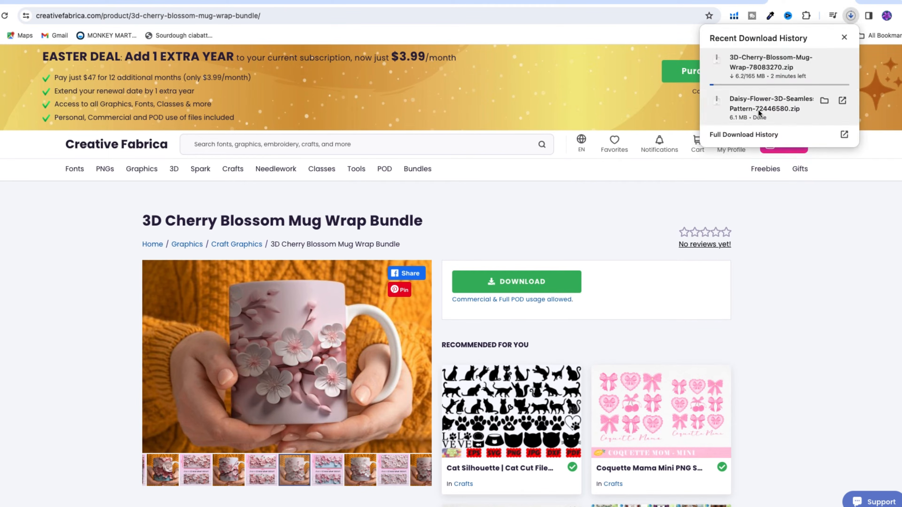
{"action": "key", "text": "ctrl+Left"}
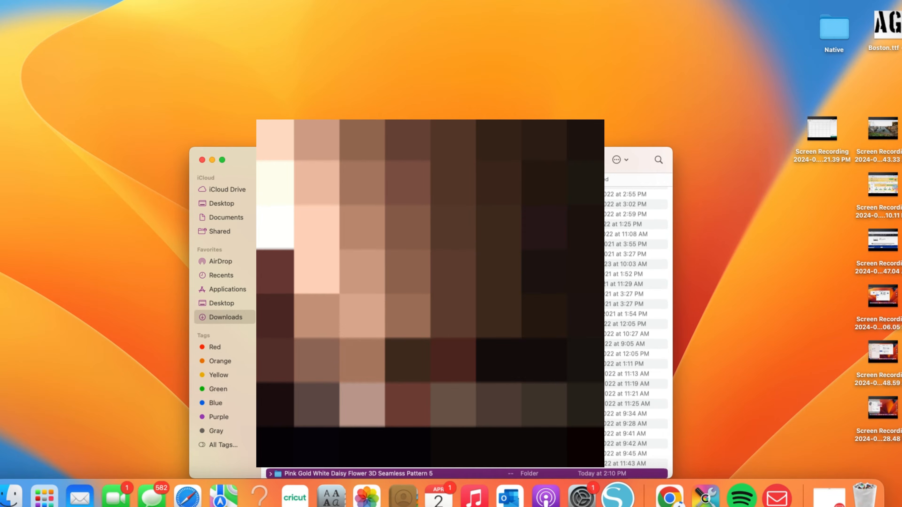
{"action": "double_click", "coordinate": [323, 472]}
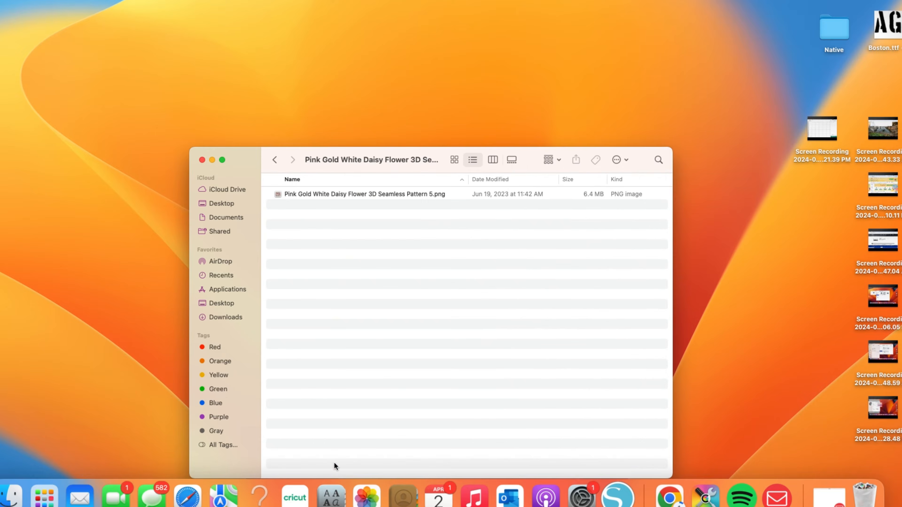
{"action": "double_click", "coordinate": [341, 194]}
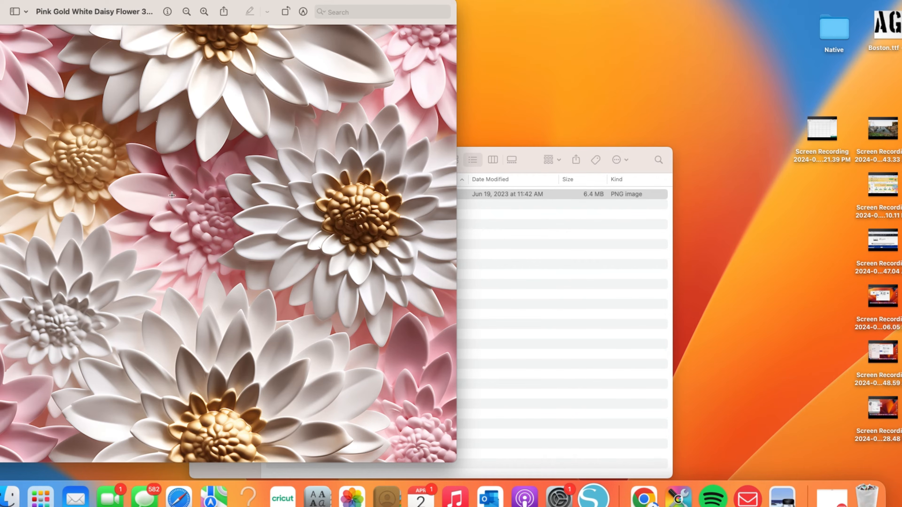
{"action": "left_click", "coordinate": [40, 14]}
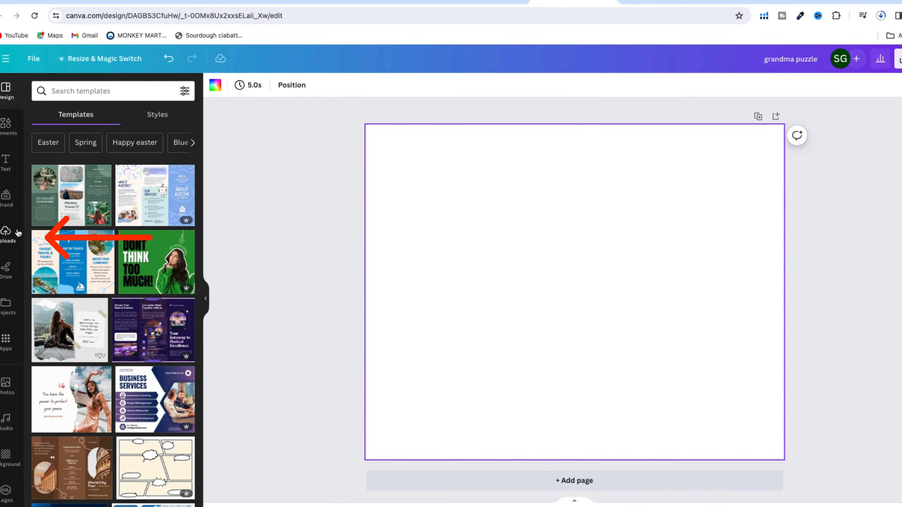
Step: In the blank Canva design, upload Pink Gold White Daisy Flower 3D Seamless Pattern 5.png from its Downloads folder
{"action": "left_click", "coordinate": [7, 241]}
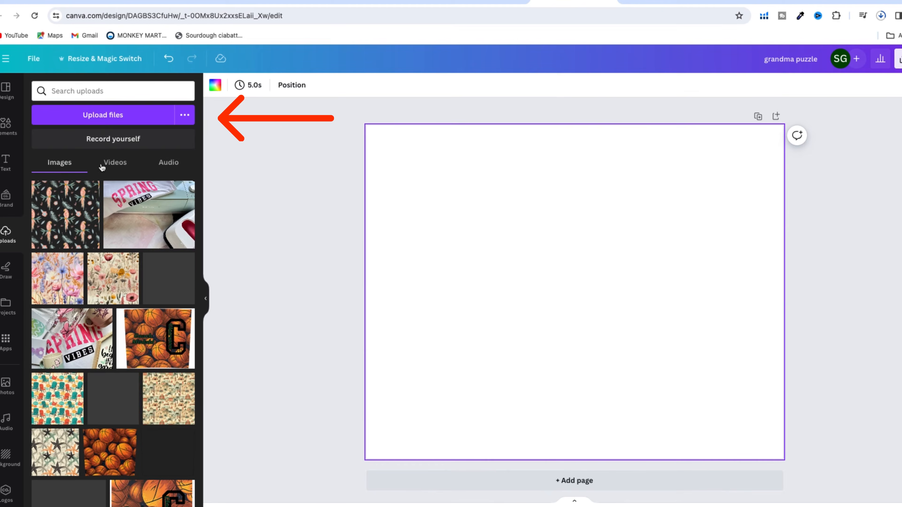
{"action": "left_click", "coordinate": [113, 119]}
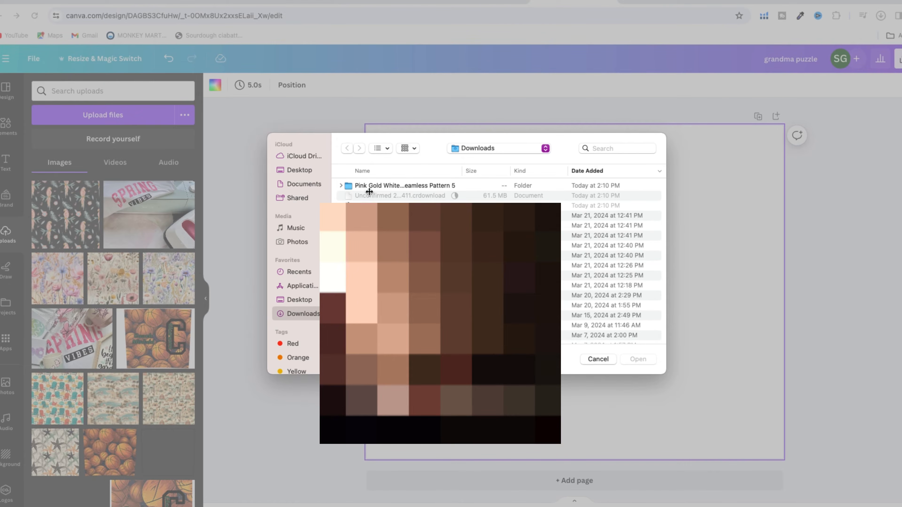
{"action": "double_click", "coordinate": [412, 185]}
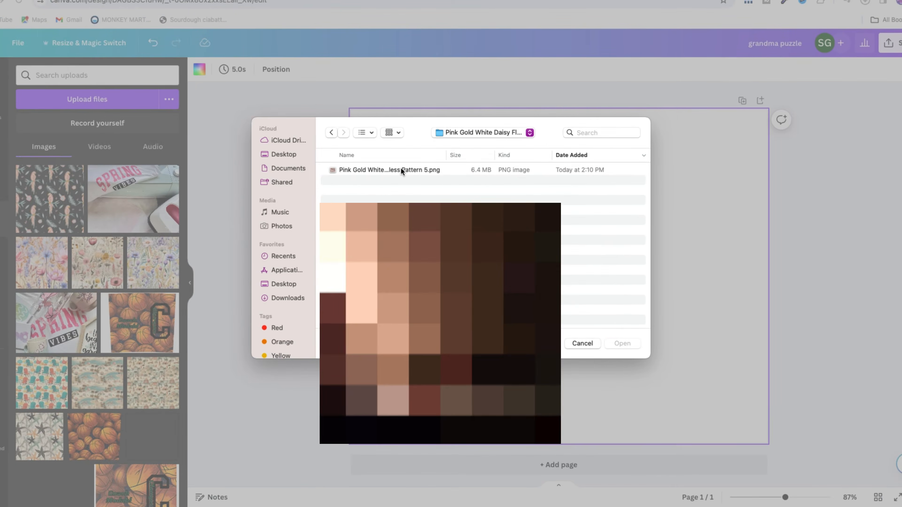
{"action": "double_click", "coordinate": [400, 169]}
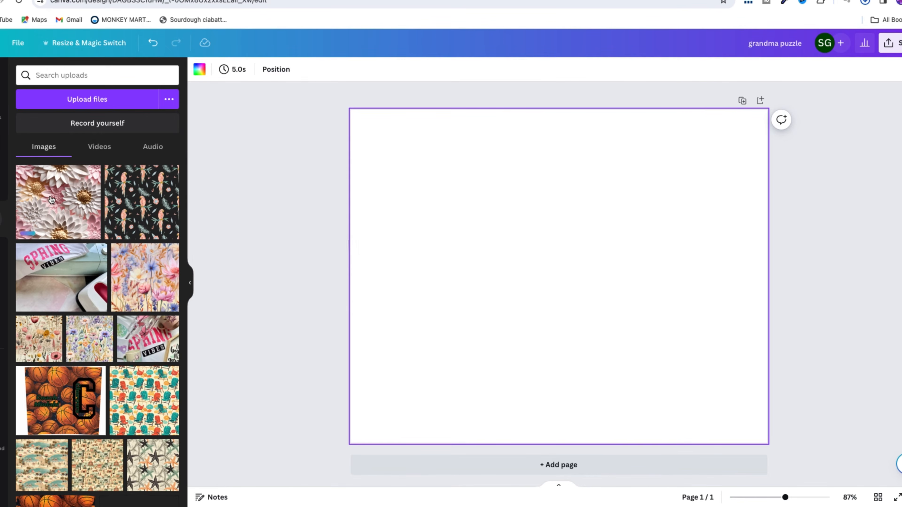
Step: Place the uploaded daisy pattern on the page, align it to the upper-left corner and shrink it to about 40% of the page width
{"action": "left_click_drag", "start_coordinate": [138, 202], "coordinate": [431, 178]}
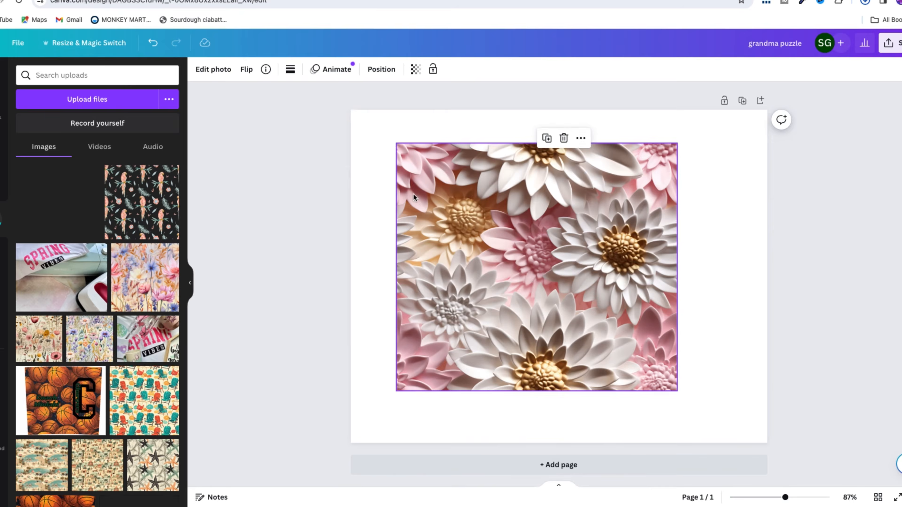
{"action": "left_click_drag", "start_coordinate": [483, 233], "coordinate": [435, 201]}
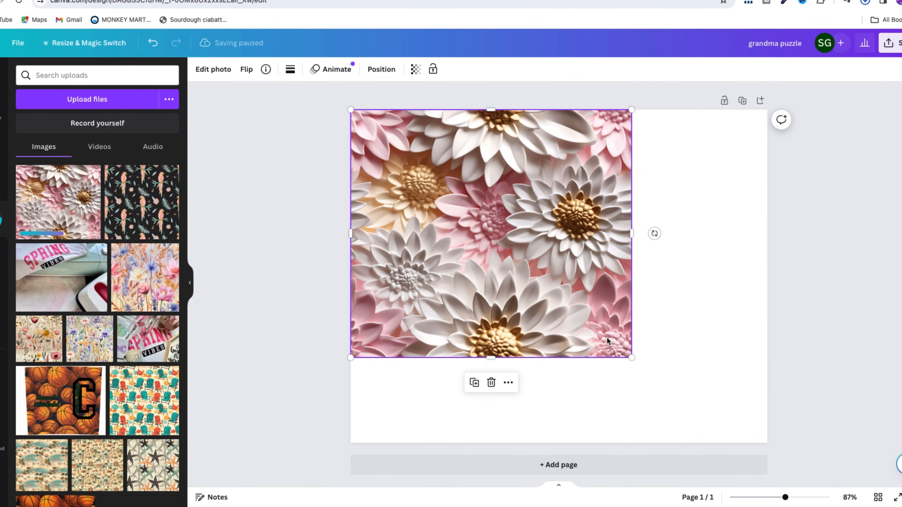
{"action": "left_click_drag", "start_coordinate": [632, 358], "coordinate": [547, 221]}
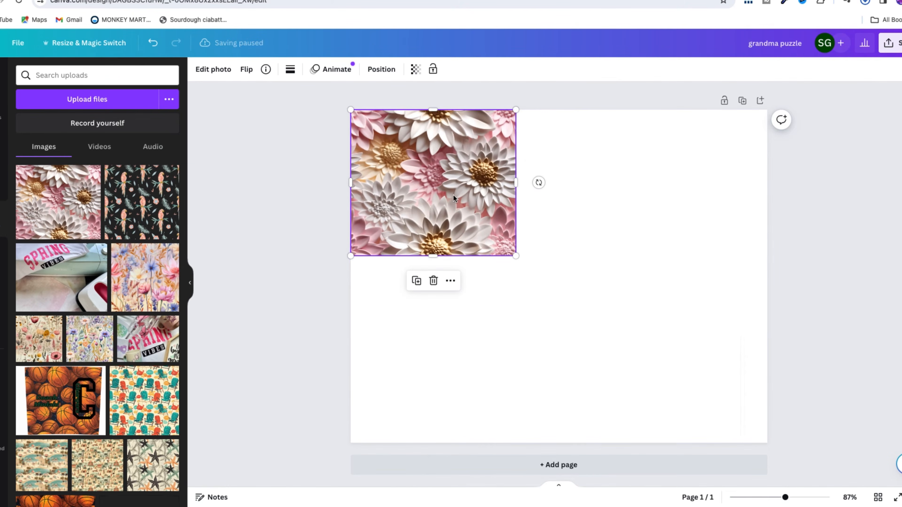
Step: Duplicate the daisy tile twice and line the copies up edge to edge to fill the page's first row
{"action": "left_click", "coordinate": [416, 280]}
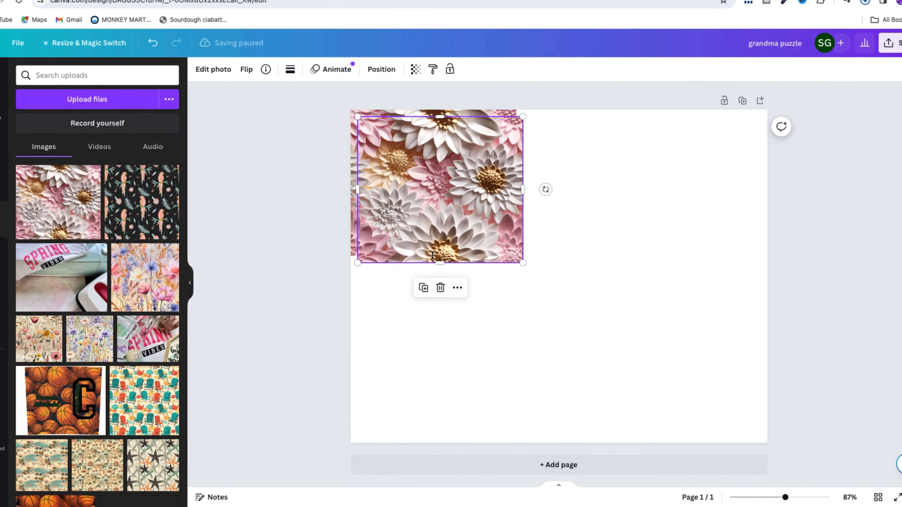
{"action": "left_click_drag", "start_coordinate": [418, 204], "coordinate": [576, 198]}
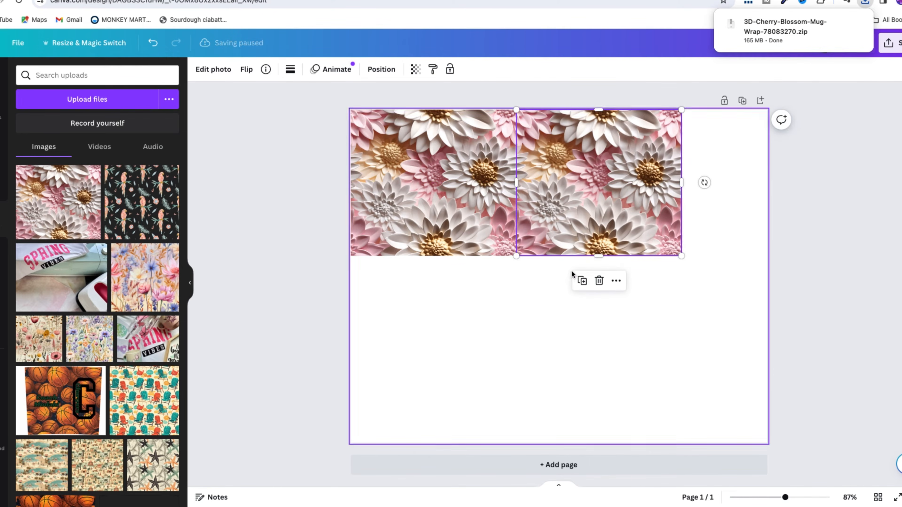
{"action": "left_click", "coordinate": [582, 281]}
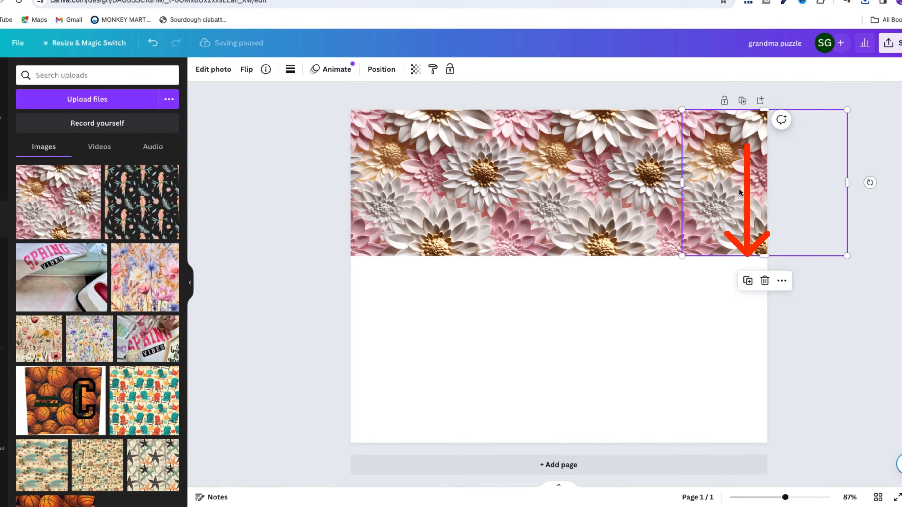
Step: Add three more daisy tile copies directly below the first row to form a seamless second row
{"action": "left_click", "coordinate": [748, 281]}
{"action": "left_click_drag", "start_coordinate": [743, 233], "coordinate": [405, 368]}
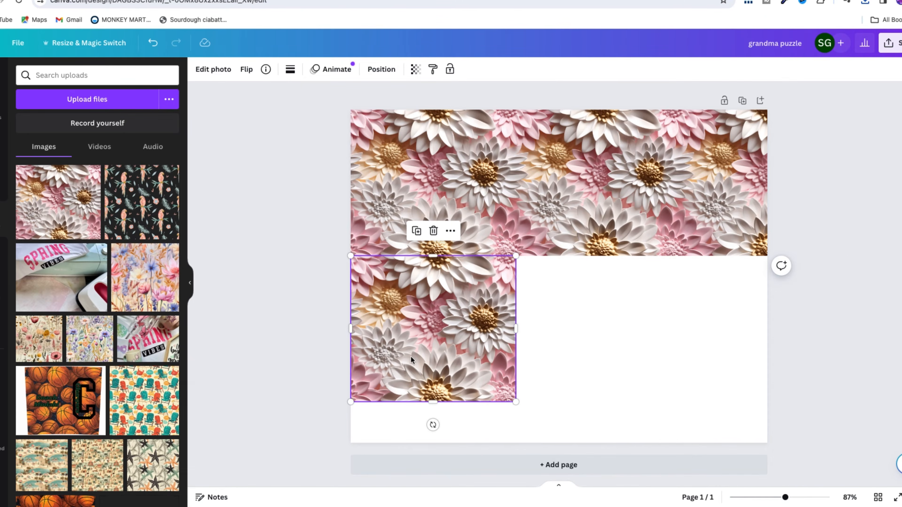
{"action": "left_click_drag", "start_coordinate": [444, 279], "coordinate": [445, 281]}
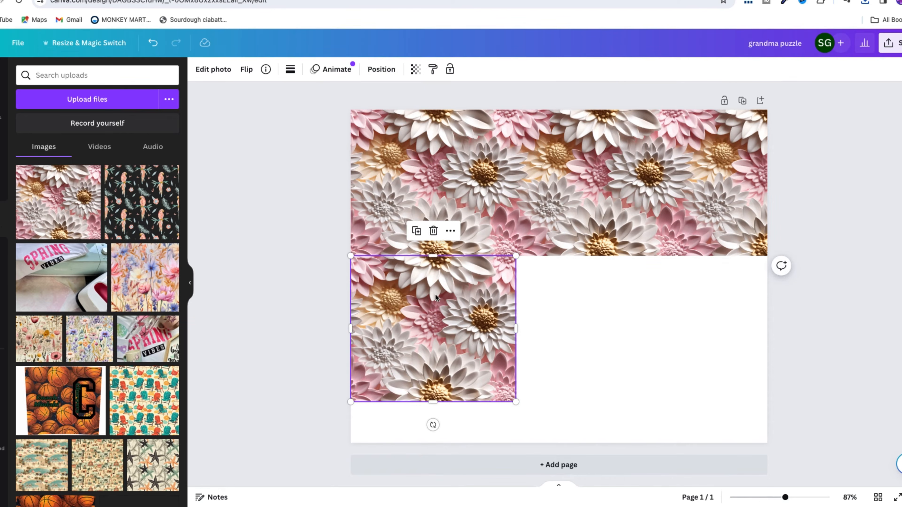
{"action": "left_click", "coordinate": [416, 231]}
{"action": "left_click_drag", "start_coordinate": [428, 323], "coordinate": [589, 316]}
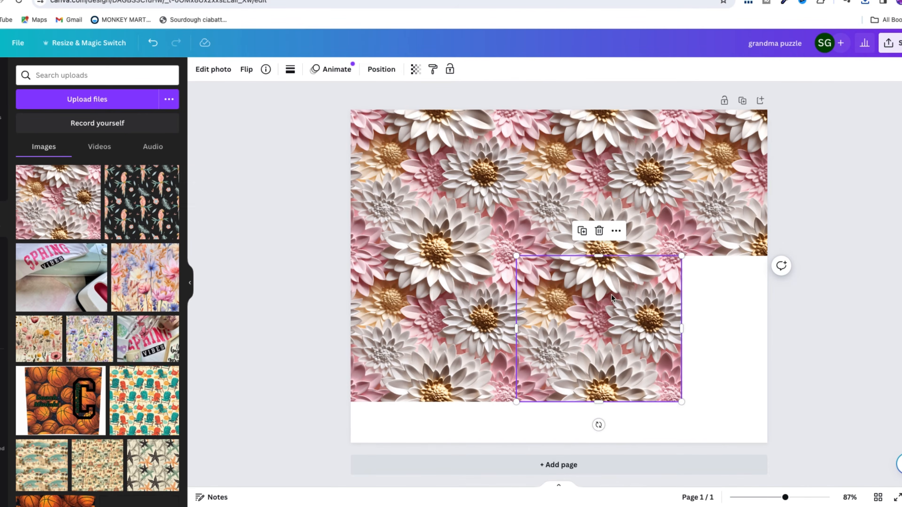
{"action": "left_click", "coordinate": [582, 231]}
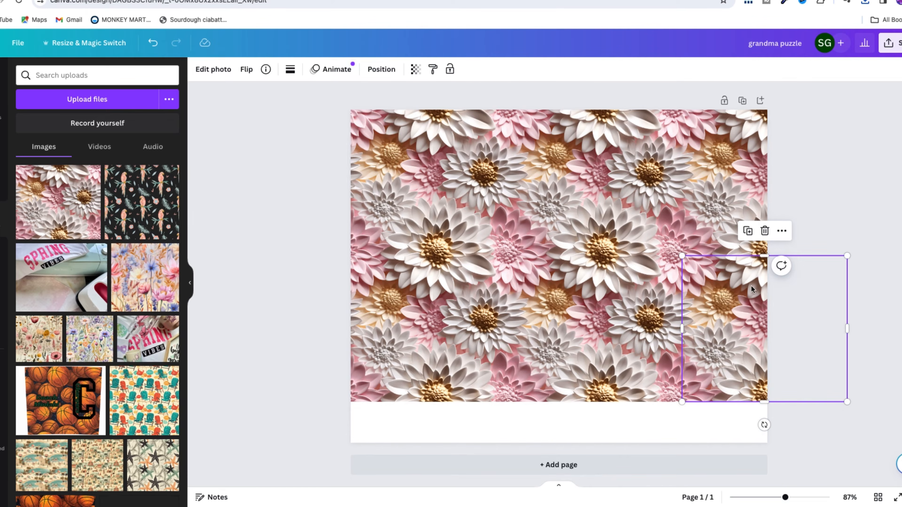
Step: Fill the remaining strip at the page's lower edge with a third row of three duplicated daisy tiles
{"action": "left_click", "coordinate": [749, 236]}
{"action": "left_click_drag", "start_coordinate": [752, 321], "coordinate": [413, 464]}
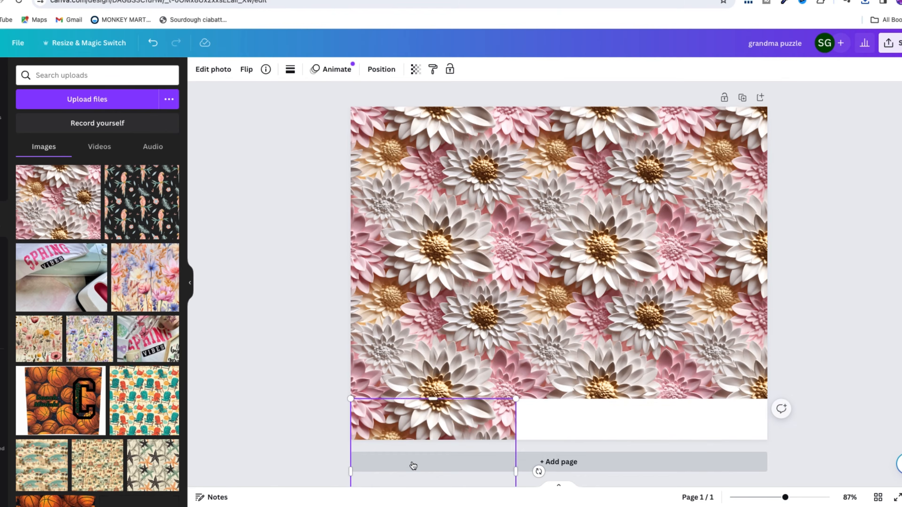
{"action": "scroll", "coordinate": [413, 463], "scroll_direction": "down", "scroll_amount": 2}
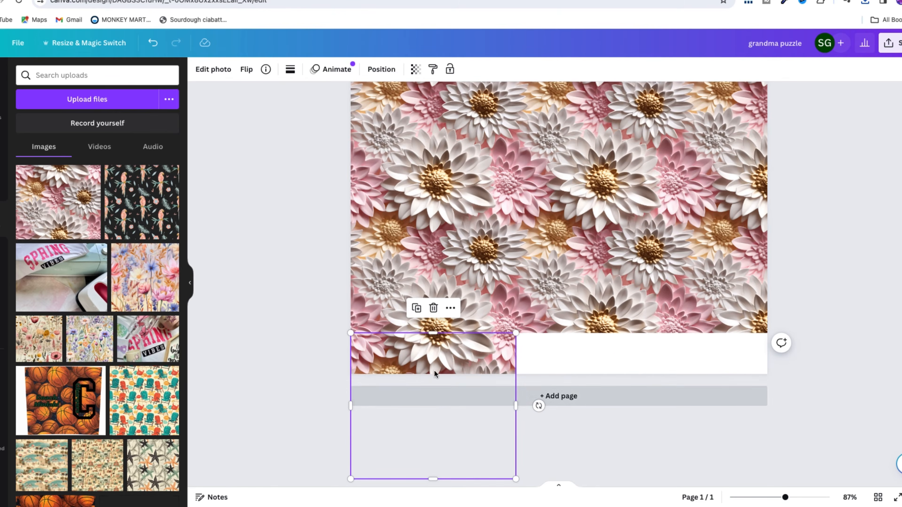
{"action": "left_click", "coordinate": [416, 307]}
{"action": "left_click_drag", "start_coordinate": [430, 371], "coordinate": [590, 364]}
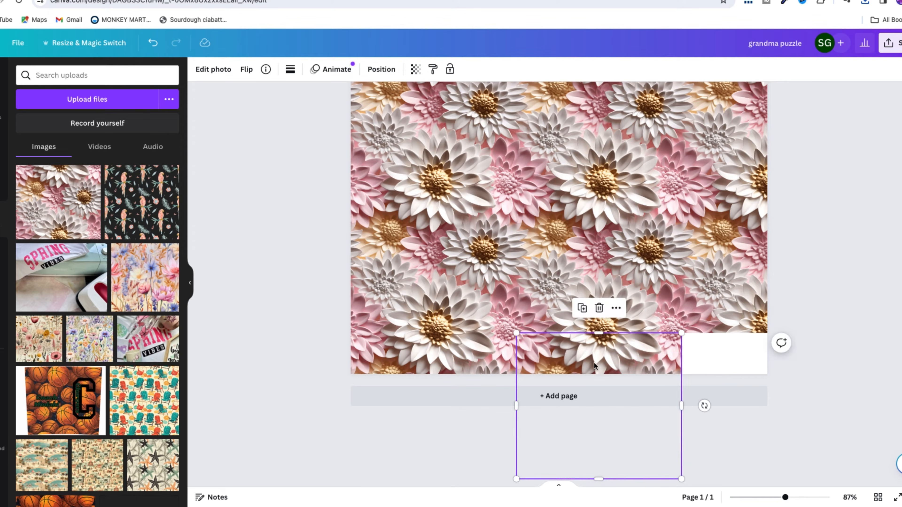
{"action": "left_click", "coordinate": [582, 308]}
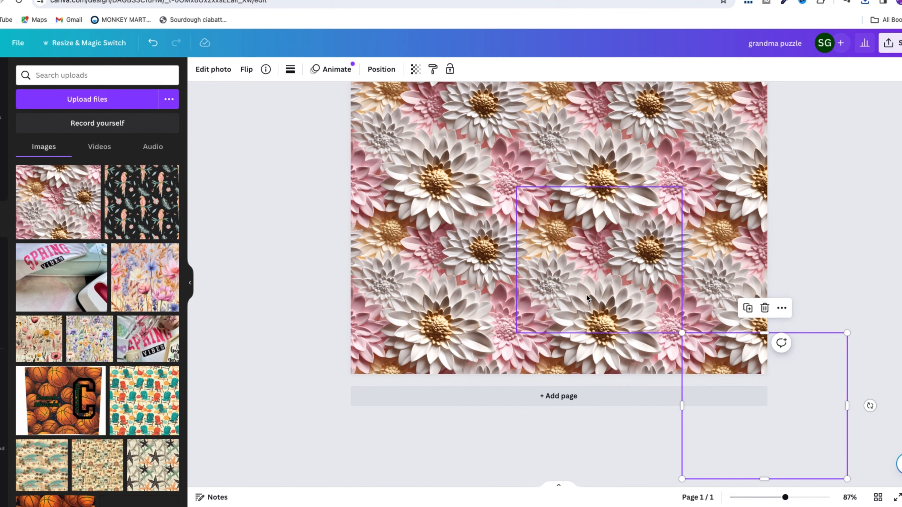
{"action": "key", "text": "Delete"}
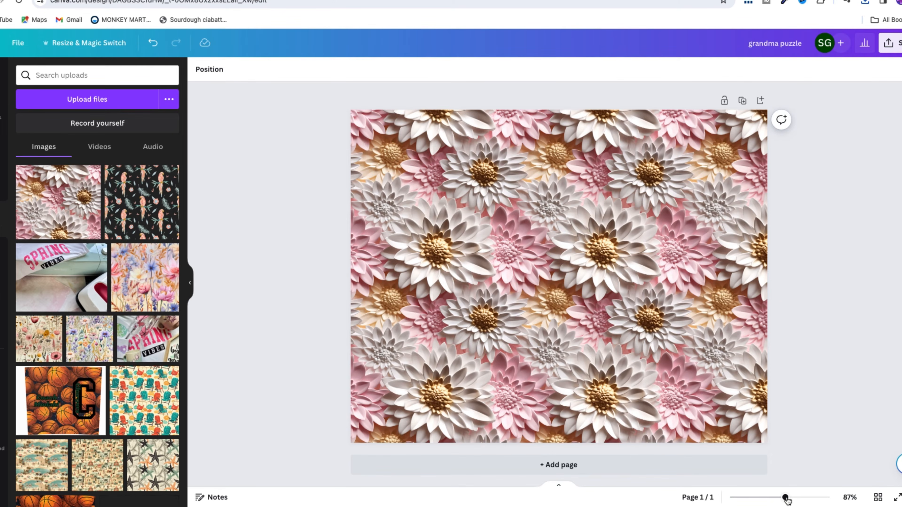
Step: Zoom in to 219% and inspect the seams between the daisy tiles across the page
{"action": "left_click_drag", "start_coordinate": [786, 498], "coordinate": [810, 498]}
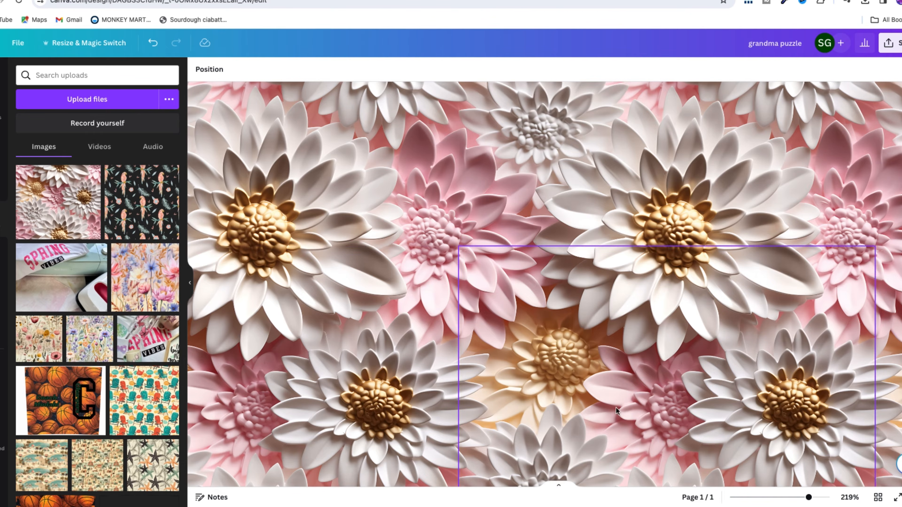
{"action": "scroll", "coordinate": [749, 399], "scroll_direction": "right", "scroll_amount": 5}
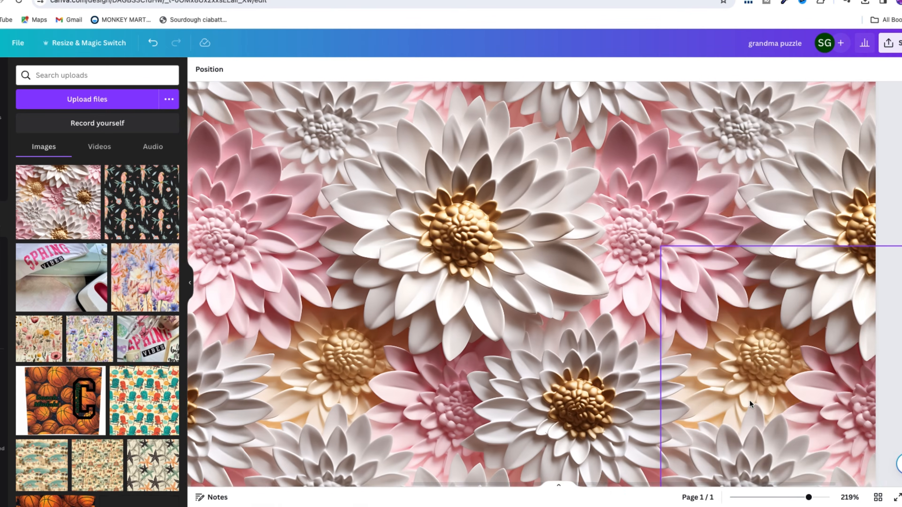
{"action": "scroll", "coordinate": [749, 400], "scroll_direction": "up", "scroll_amount": 8}
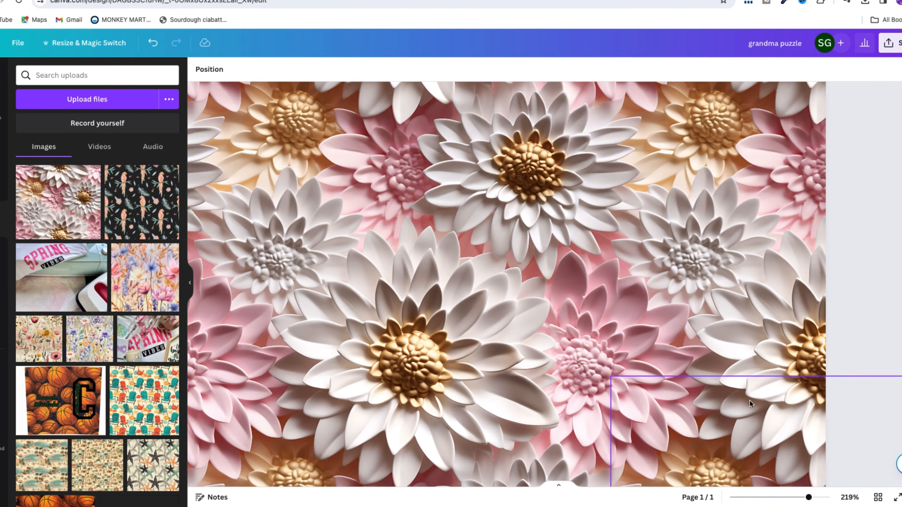
{"action": "scroll", "coordinate": [748, 399], "scroll_direction": "up", "scroll_amount": 3}
{"action": "scroll", "coordinate": [748, 400], "scroll_direction": "left", "scroll_amount": 5}
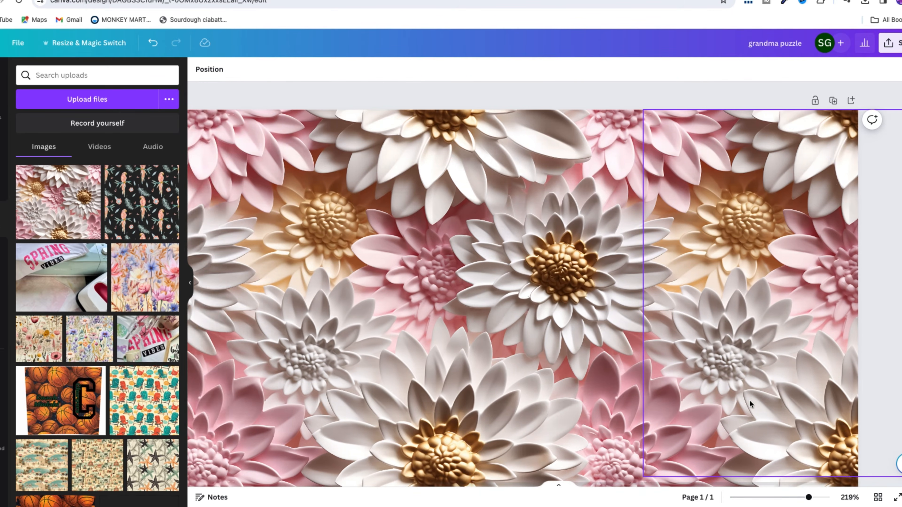
{"action": "scroll", "coordinate": [748, 400], "scroll_direction": "left", "scroll_amount": 5}
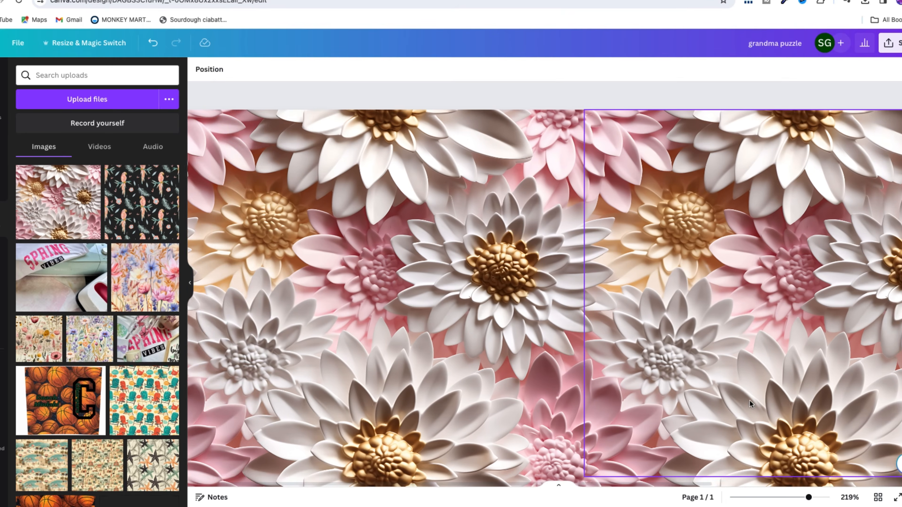
Step: Inspect the daisy tile seams along the page's outer and lower edges, and return the zoom to 98%
{"action": "scroll", "coordinate": [418, 336], "scroll_direction": "left", "scroll_amount": 1}
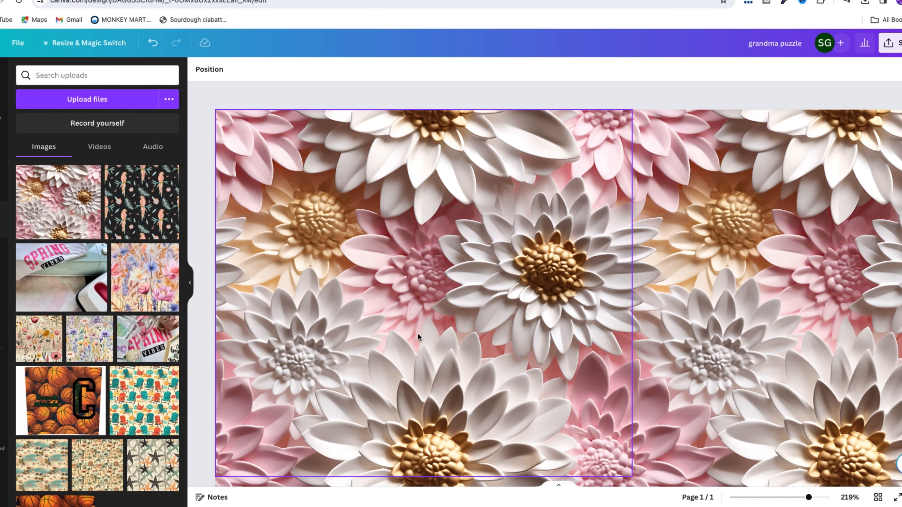
{"action": "scroll", "coordinate": [418, 336], "scroll_direction": "down", "scroll_amount": 4}
{"action": "scroll", "coordinate": [417, 335], "scroll_direction": "down", "scroll_amount": 1}
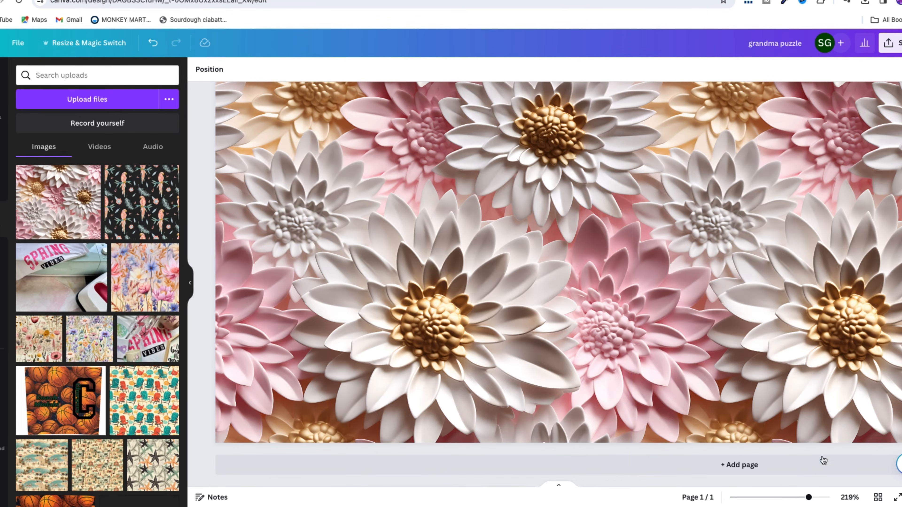
{"action": "left_click", "coordinate": [773, 497]}
{"action": "left_click_drag", "start_coordinate": [774, 497], "coordinate": [788, 499]}
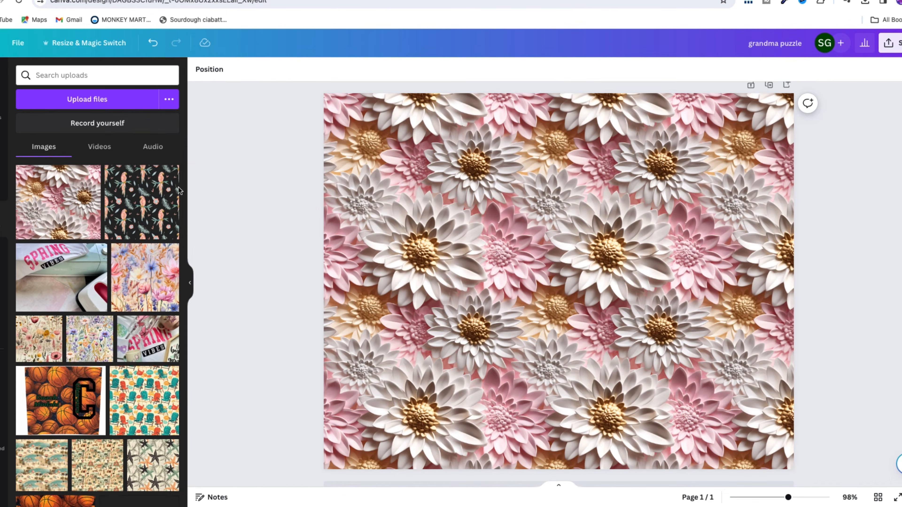
Step: Add a heading over the daisy background reading "Welcome To Grandma's Garden" on three lines
{"action": "left_click", "coordinate": [1, 148]}
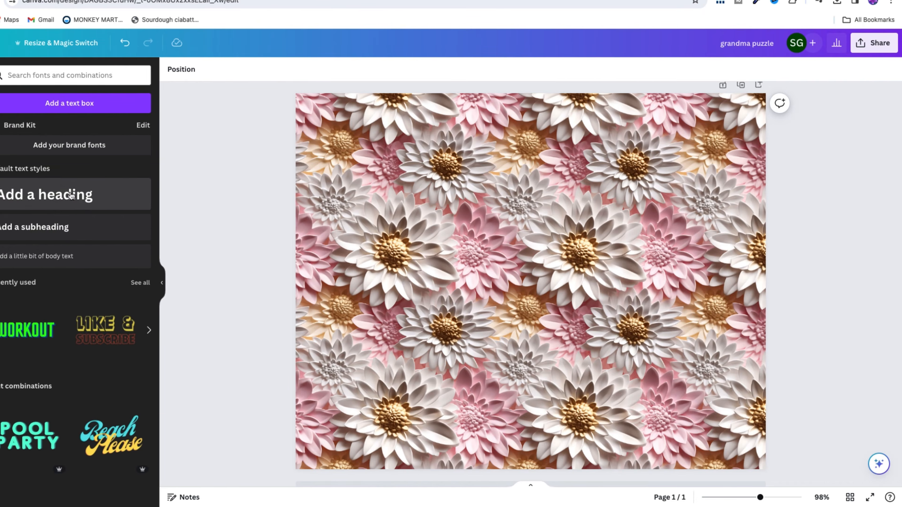
{"action": "left_click", "coordinate": [71, 195]}
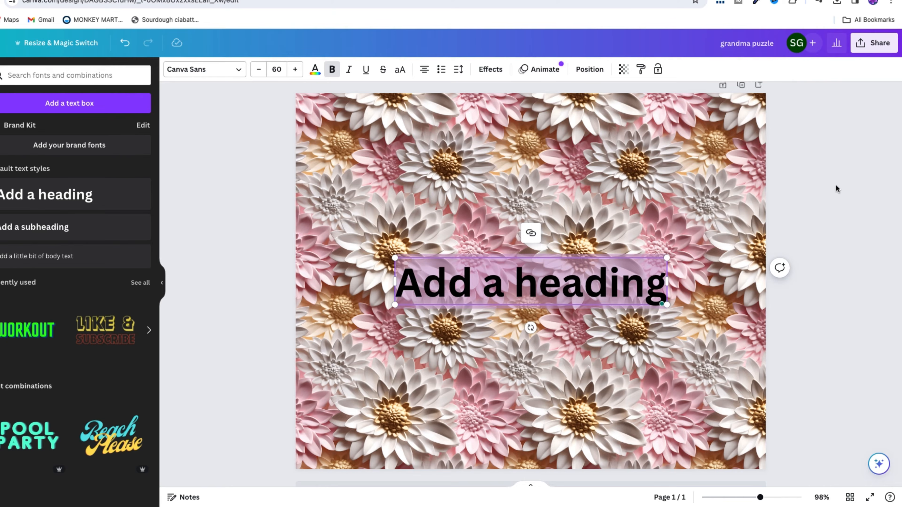
{"action": "type", "text": "Welcome"}
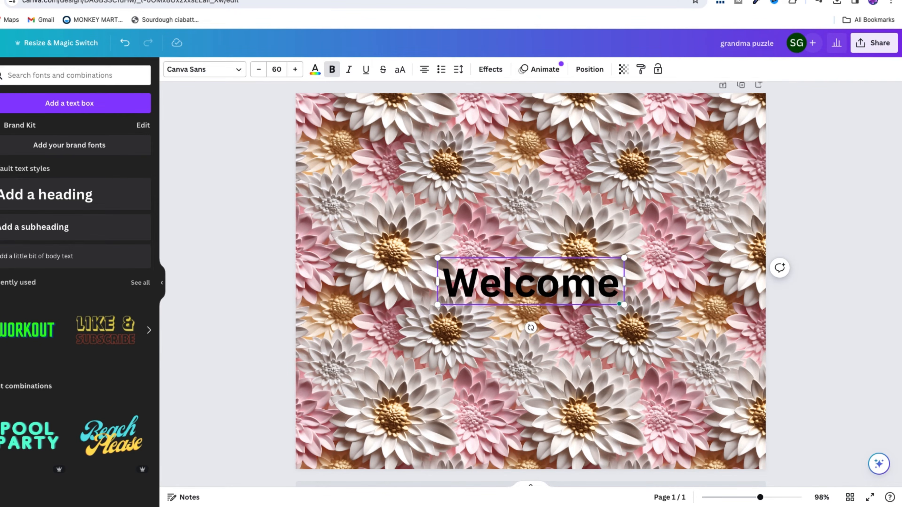
{"action": "type", "text": " To"}
{"action": "key", "text": "Return"}
{"action": "type", "text": "Grandm"}
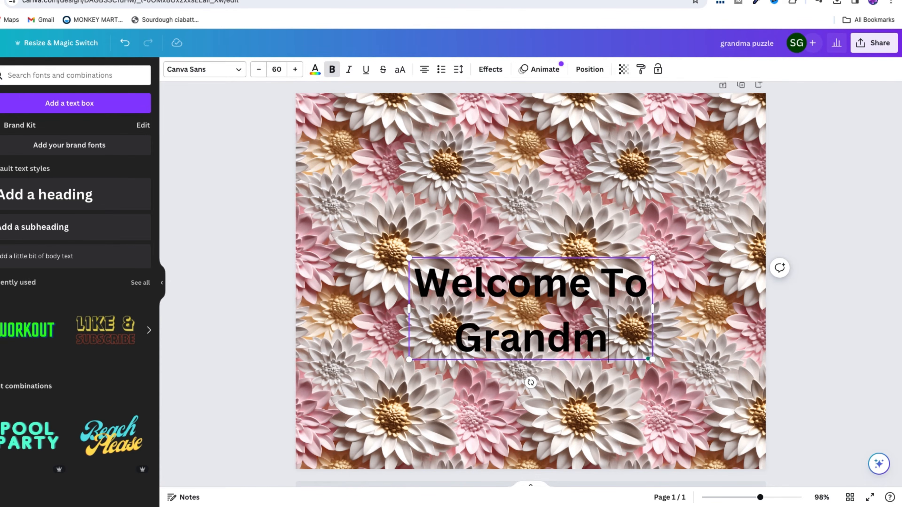
{"action": "type", "text": "a"}
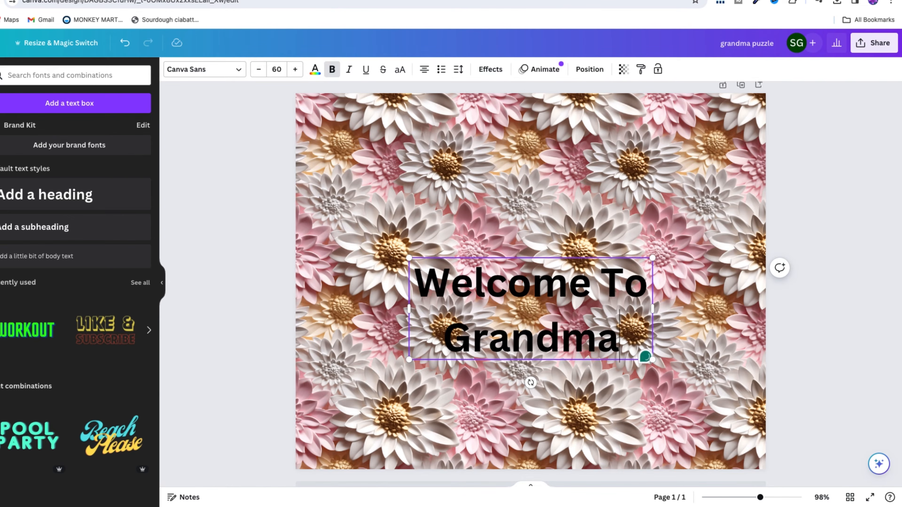
{"action": "type", "text": "'s"}
{"action": "key", "text": "Return"}
{"action": "type", "text": "Garden"}
Step: Enlarge the heading to font size 101 and centre it on the daisy page
{"action": "left_click_drag", "start_coordinate": [539, 392], "coordinate": [485, 269]}
{"action": "left_click_drag", "start_coordinate": [598, 292], "coordinate": [729, 446]}
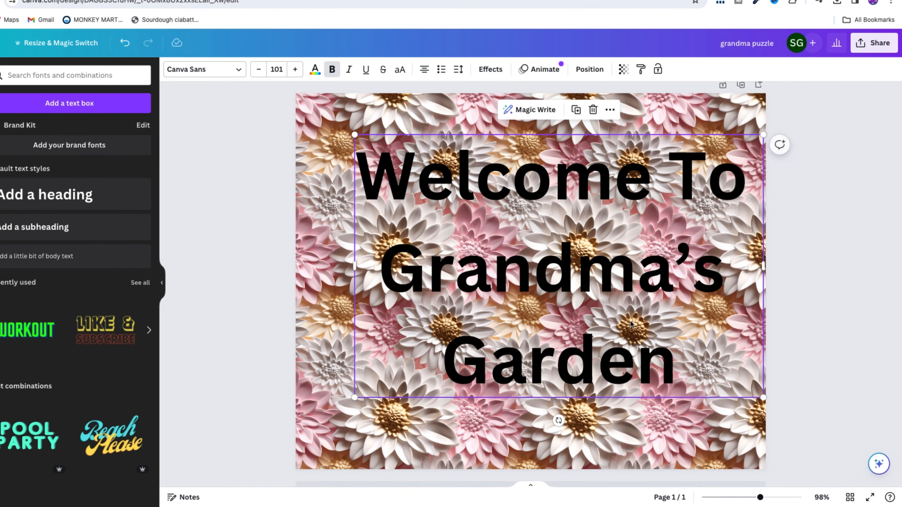
{"action": "left_click_drag", "start_coordinate": [604, 282], "coordinate": [578, 293]}
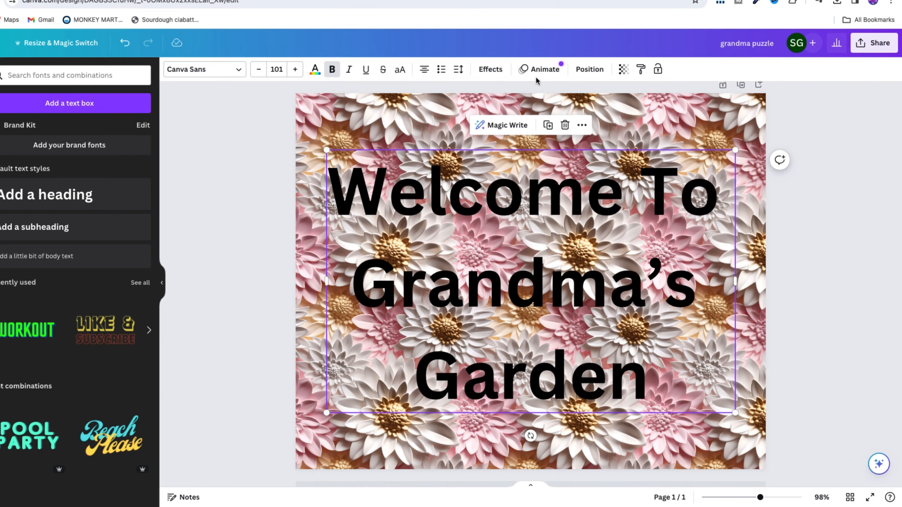
Step: Try the pink #C898A1 sampled from a flower as the heading's text colour, and replace it with the reddish-brown photo colour
{"action": "left_click", "coordinate": [315, 72]}
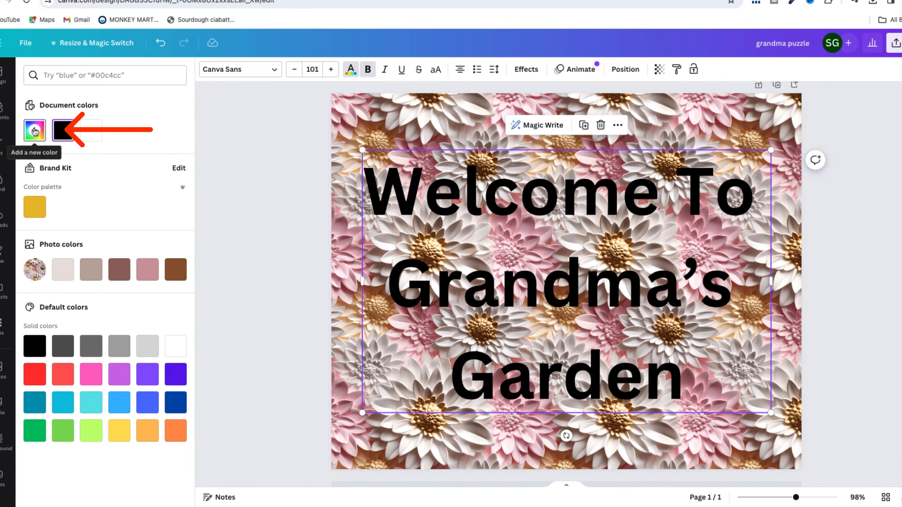
{"action": "left_click", "coordinate": [35, 130]}
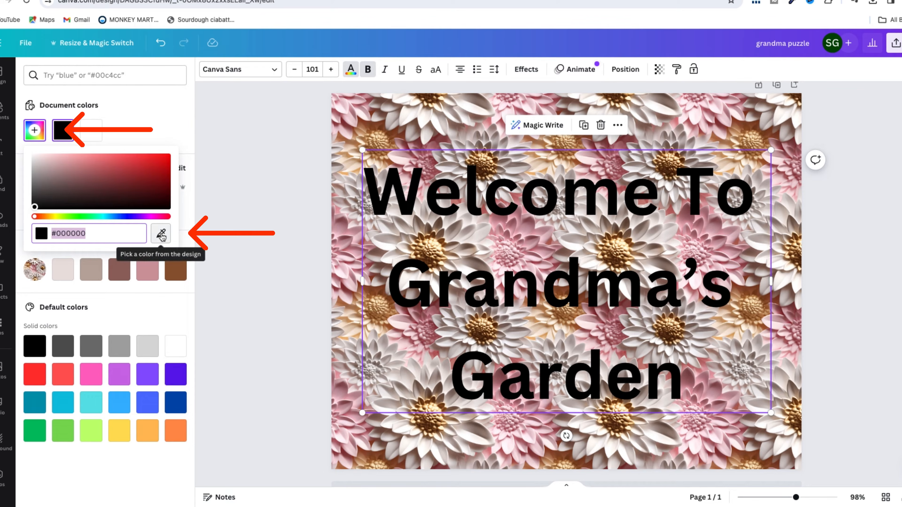
{"action": "left_click", "coordinate": [162, 235]}
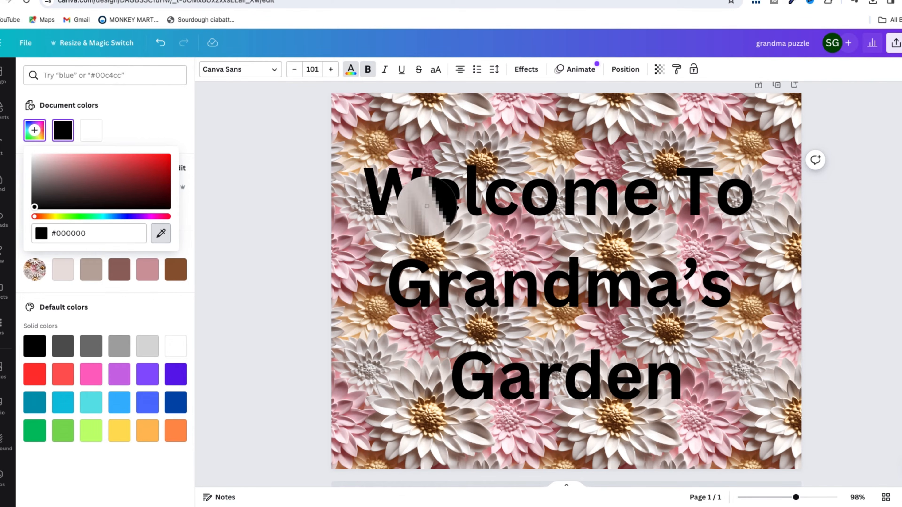
{"action": "left_click", "coordinate": [354, 232]}
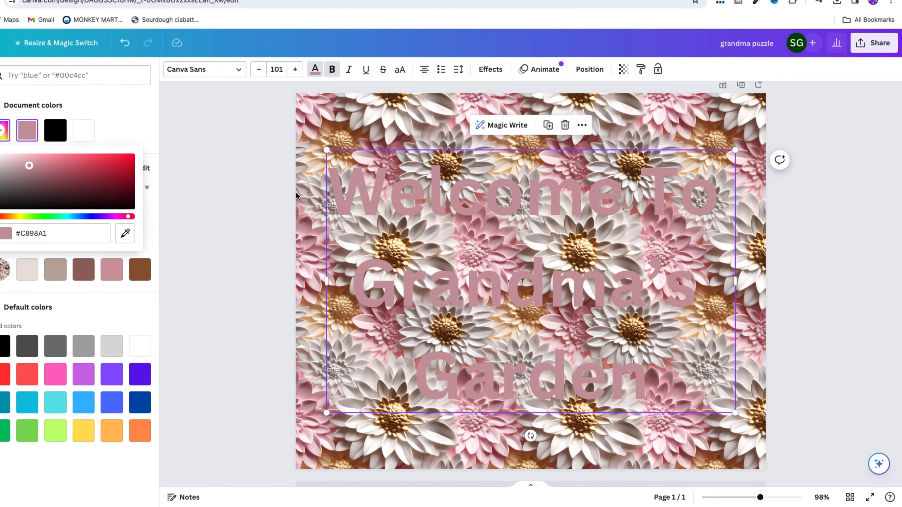
{"action": "left_click", "coordinate": [89, 269]}
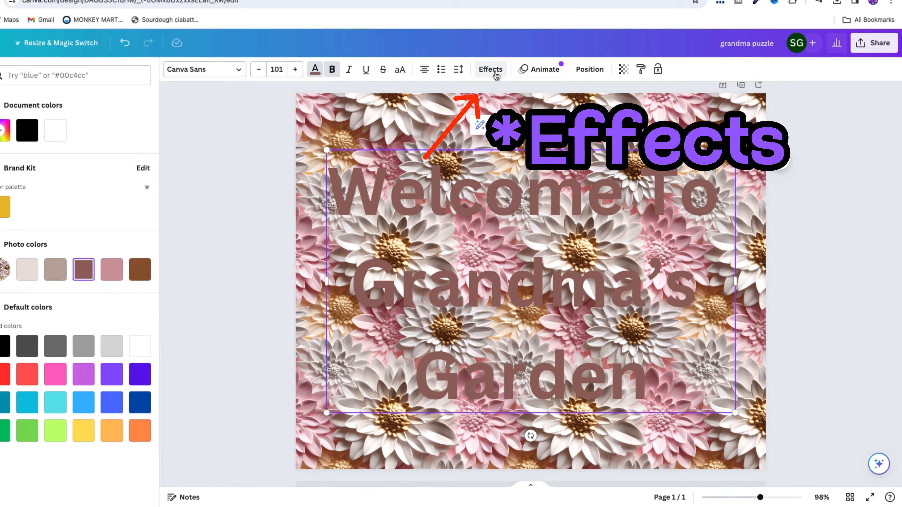
Step: Apply the Outline text effect to the heading and make the outline white
{"action": "left_click", "coordinate": [489, 69]}
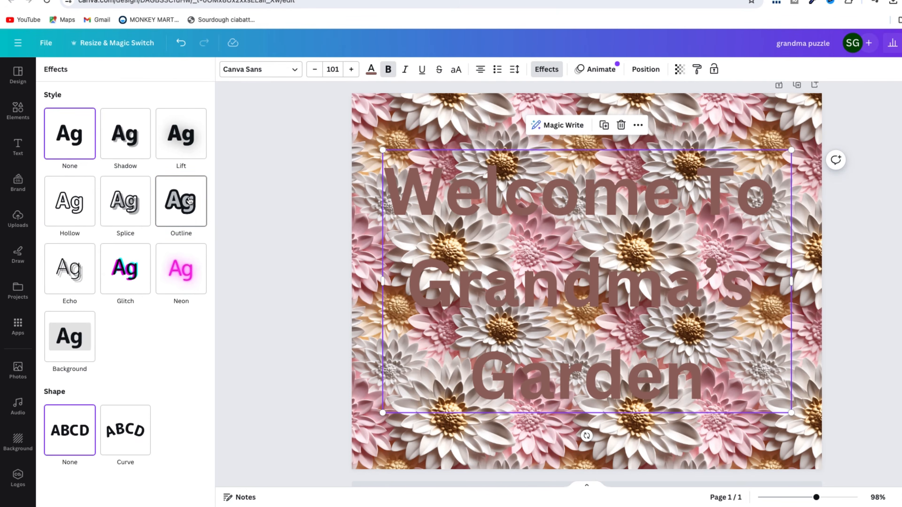
{"action": "left_click", "coordinate": [134, 201]}
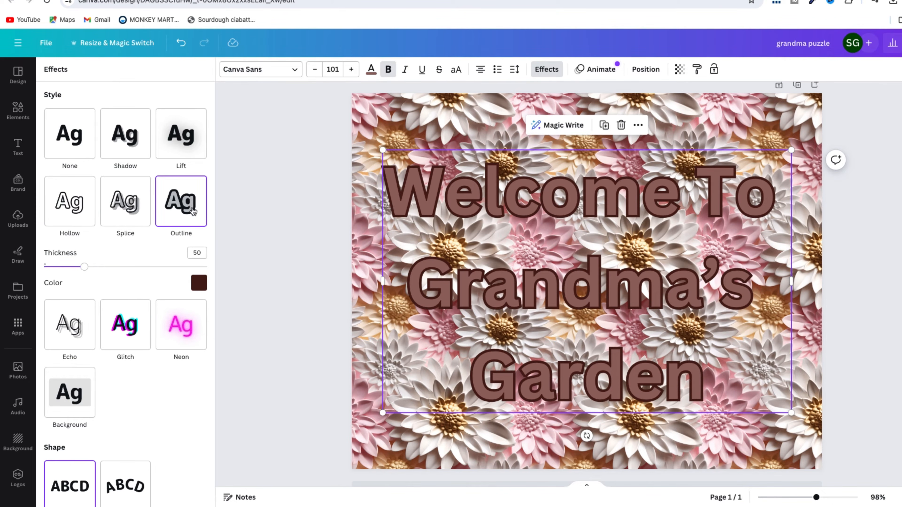
{"action": "left_click", "coordinate": [199, 282]}
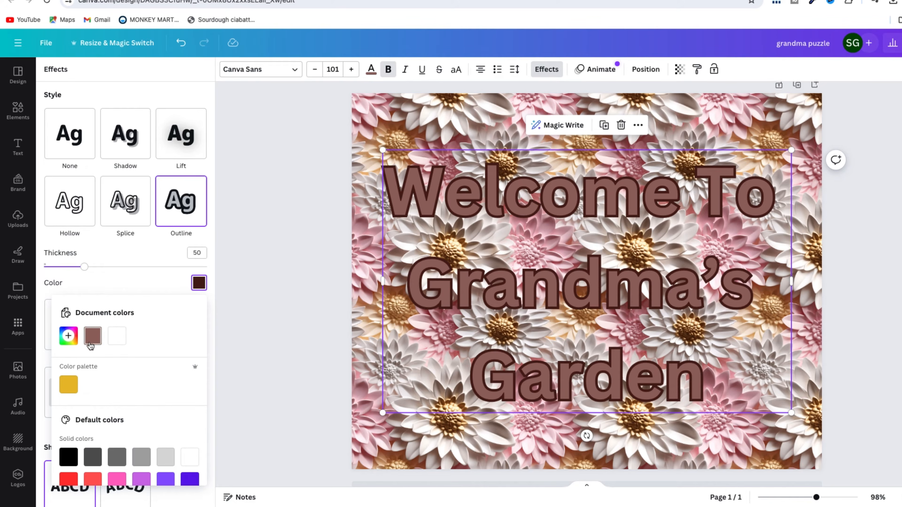
{"action": "left_click", "coordinate": [120, 338]}
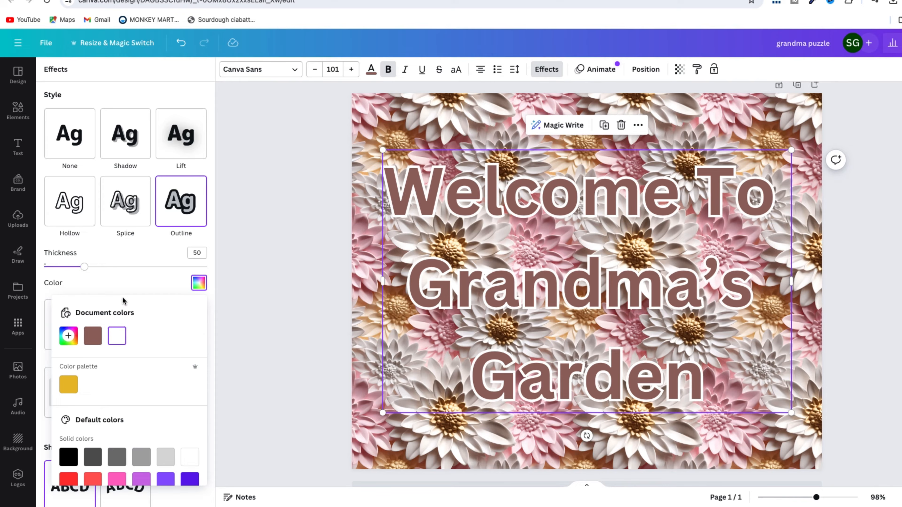
Step: Sample the pale pink #FCE5EC from the flower background as the heading's outline colour
{"action": "scroll", "coordinate": [123, 301], "scroll_direction": "down", "scroll_amount": 2}
{"action": "scroll", "coordinate": [123, 301], "scroll_direction": "up", "scroll_amount": 2}
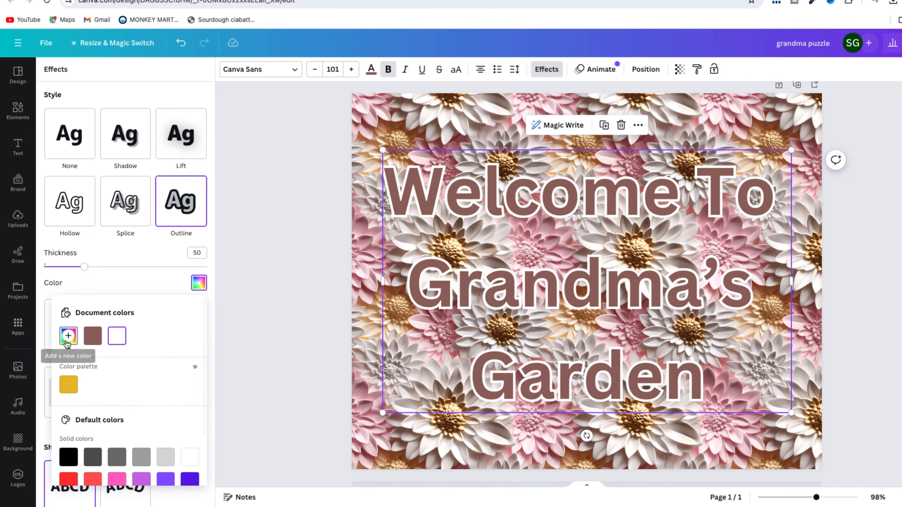
{"action": "left_click", "coordinate": [68, 336]}
{"action": "left_click", "coordinate": [197, 436]}
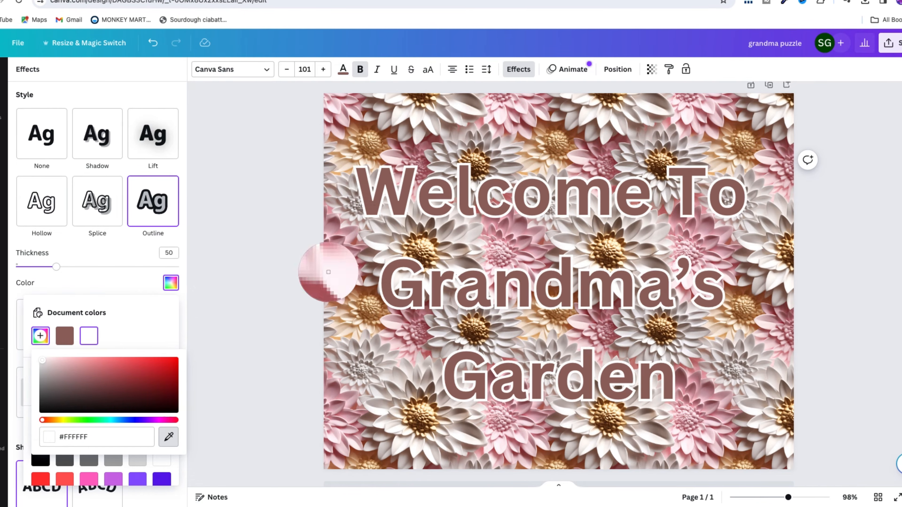
{"action": "left_click", "coordinate": [355, 266]}
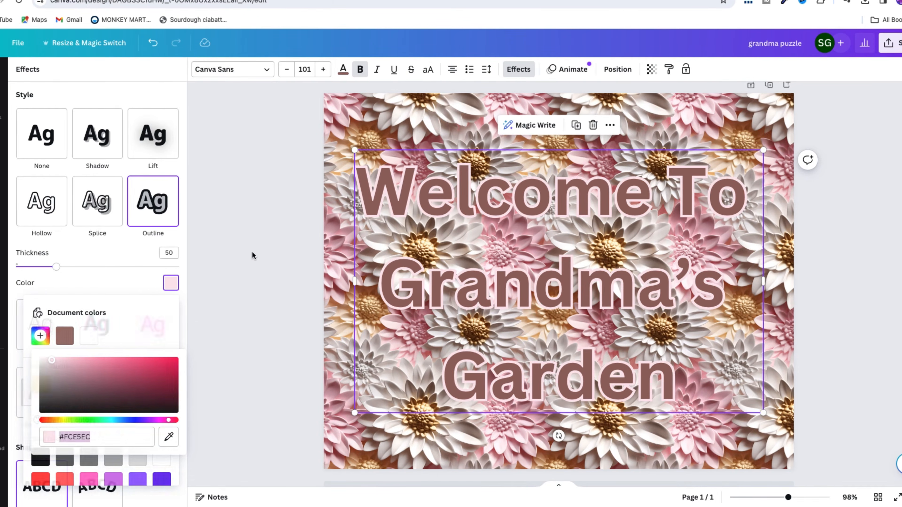
Step: Try the sampled brown #8F643D for the heading's outline, and switch it to the beige #ECD5B5 from the flower petals
{"action": "left_click", "coordinate": [252, 256]}
{"action": "left_click", "coordinate": [518, 70]}
{"action": "left_click", "coordinate": [173, 283]}
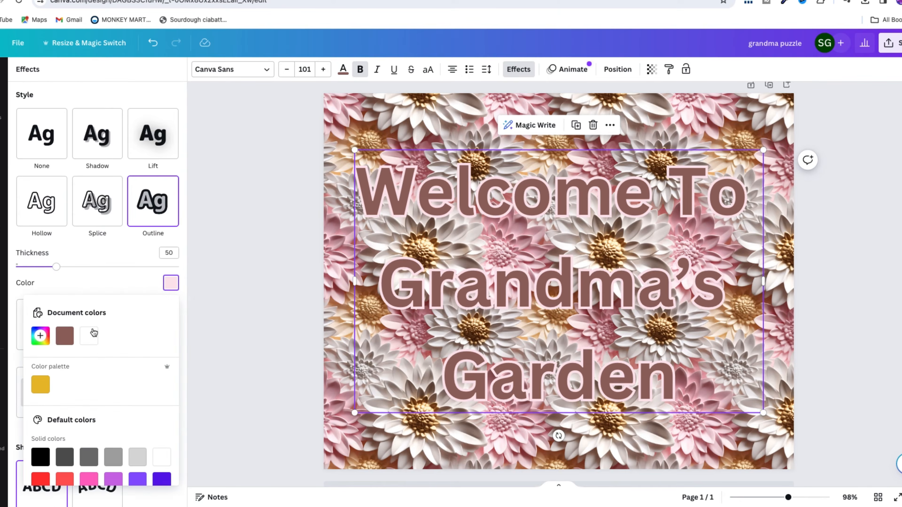
{"action": "left_click", "coordinate": [41, 336]}
{"action": "left_click", "coordinate": [168, 436]}
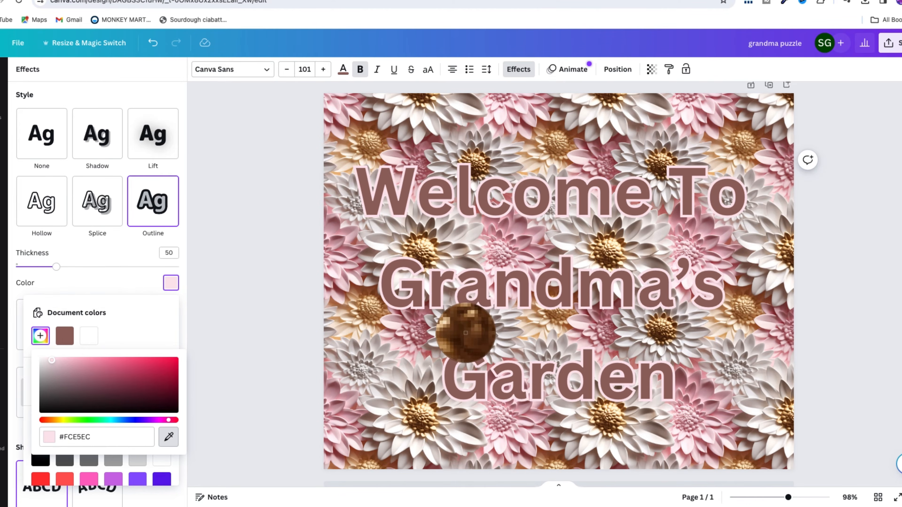
{"action": "left_click", "coordinate": [466, 332]}
{"action": "left_click", "coordinate": [170, 431]}
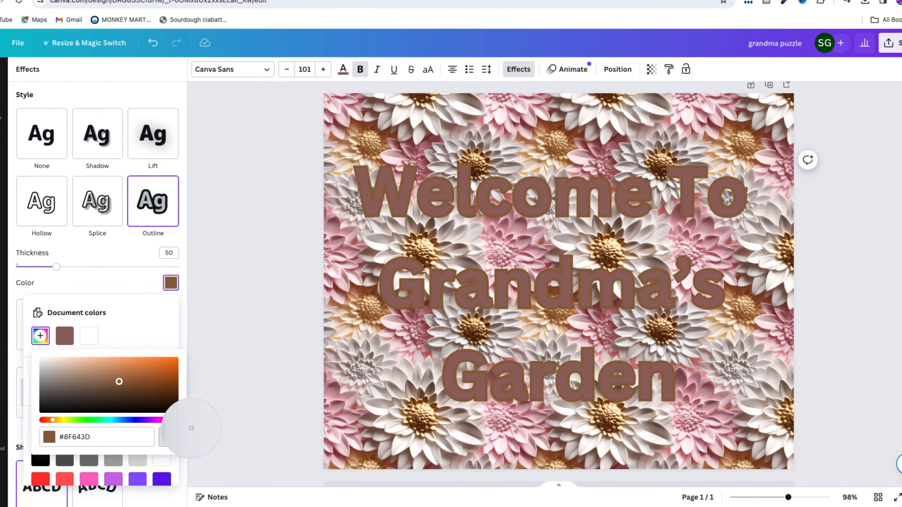
{"action": "left_click", "coordinate": [359, 307]}
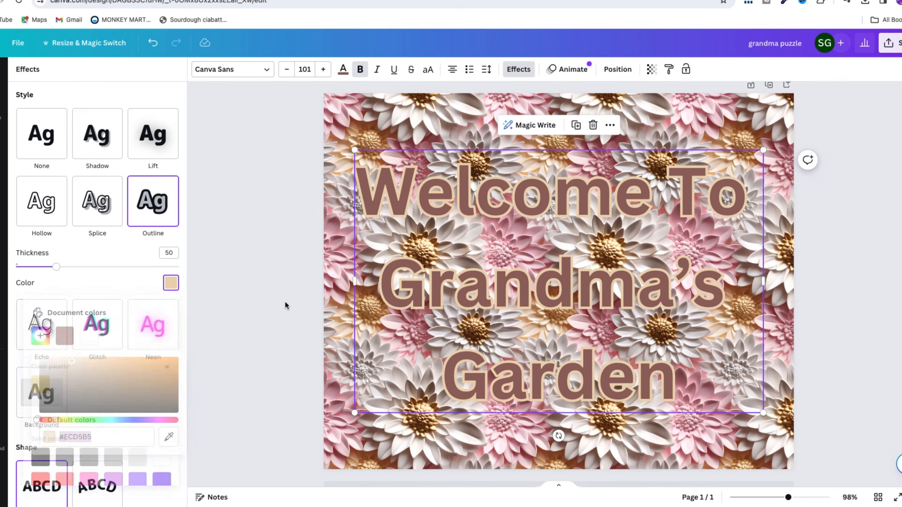
Step: Change the whole heading's font to Kangen Michella Regular and its text colour to the pink photo colour
{"action": "left_click", "coordinate": [270, 71]}
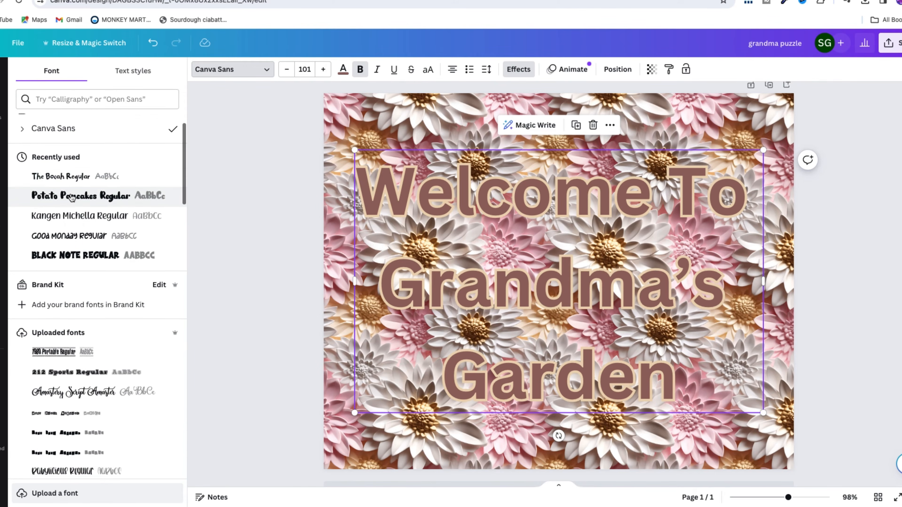
{"action": "left_click", "coordinate": [78, 235]}
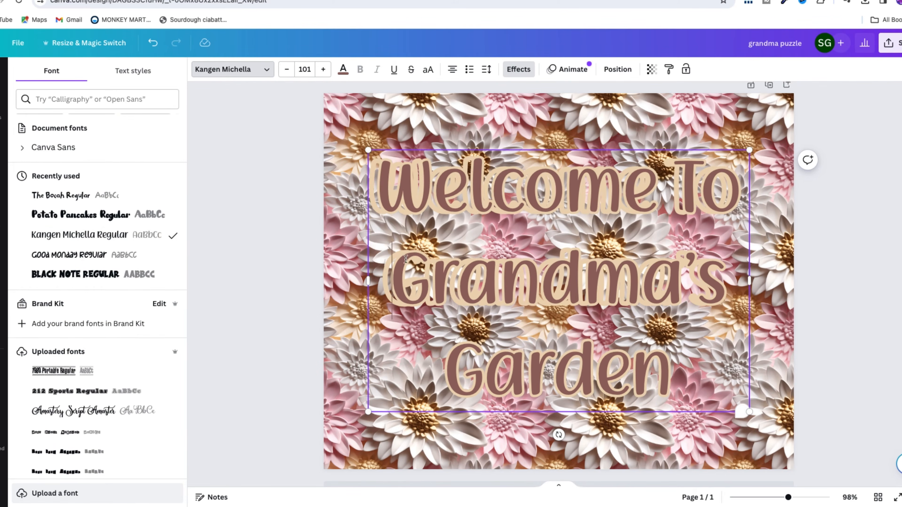
{"action": "left_click", "coordinate": [343, 69]}
{"action": "left_click", "coordinate": [136, 274]}
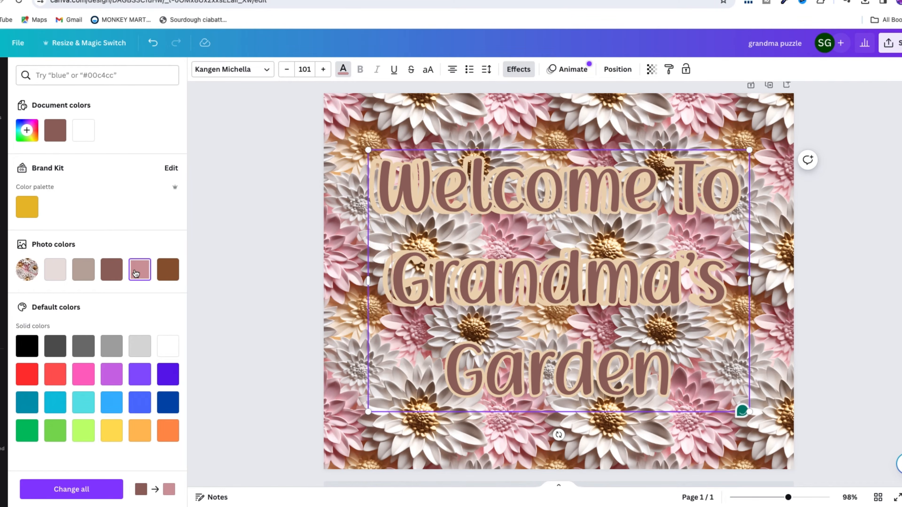
{"action": "left_click_drag", "start_coordinate": [497, 270], "coordinate": [459, 269]}
{"action": "left_click", "coordinate": [279, 258]}
{"action": "left_click", "coordinate": [343, 69]}
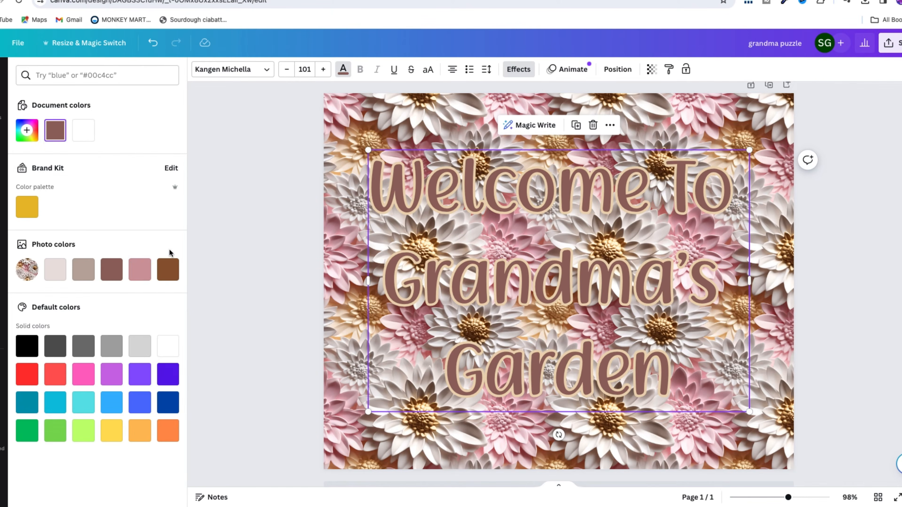
{"action": "left_click", "coordinate": [139, 269]}
Step: Set the heading's outline to the grey-brown #7E6860 sampled from the flower background, and deselect the text
{"action": "left_click", "coordinate": [519, 69]}
{"action": "left_click", "coordinate": [171, 283]}
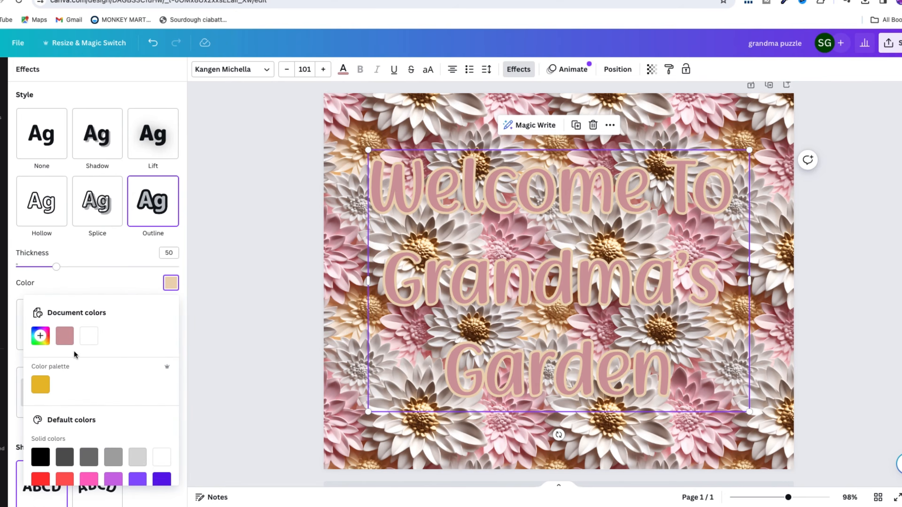
{"action": "left_click", "coordinate": [40, 335]}
{"action": "left_click", "coordinate": [168, 437]}
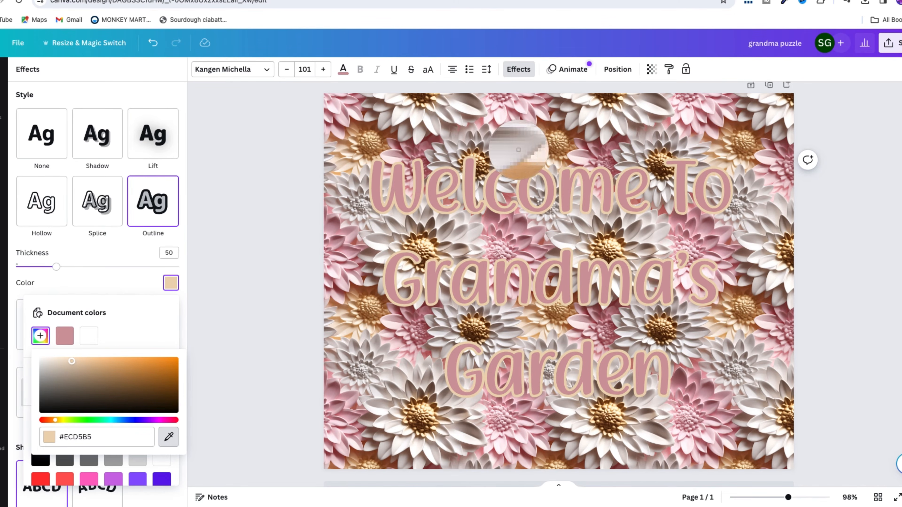
{"action": "left_click", "coordinate": [746, 189]}
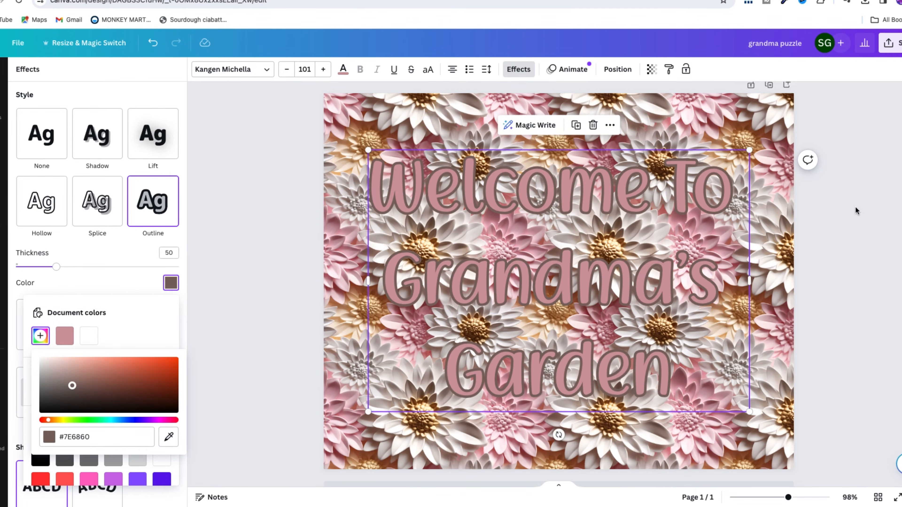
{"action": "left_click", "coordinate": [847, 277]}
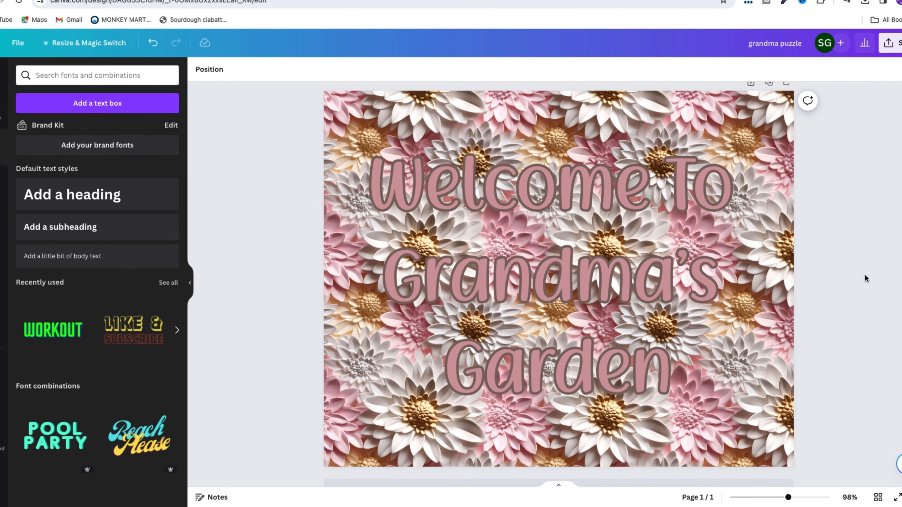
Step: Change the heading's outline to a light beige sampled from the flowers in the background image
{"action": "left_click", "coordinate": [387, 177]}
{"action": "left_click", "coordinate": [518, 69]}
{"action": "left_click", "coordinate": [171, 283]}
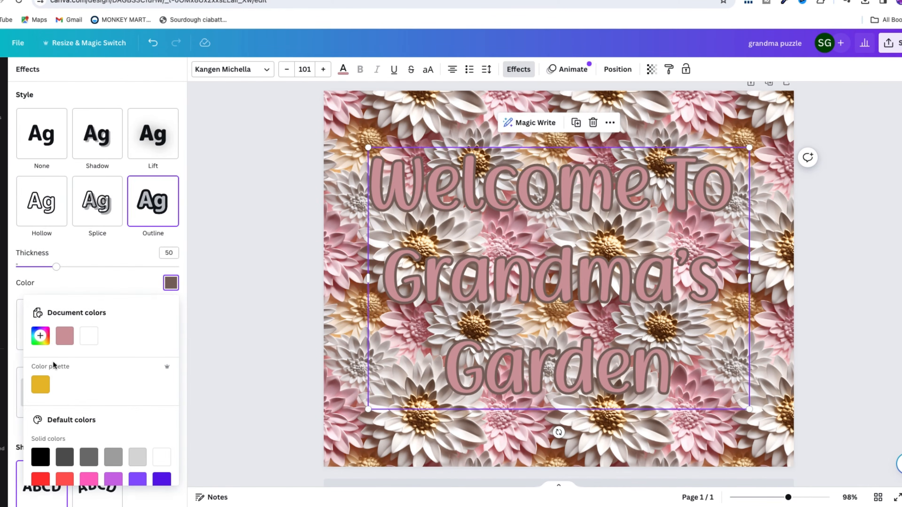
{"action": "left_click", "coordinate": [41, 335]}
{"action": "left_click", "coordinate": [168, 437]}
{"action": "left_click", "coordinate": [340, 313]}
{"action": "left_click", "coordinate": [264, 312]}
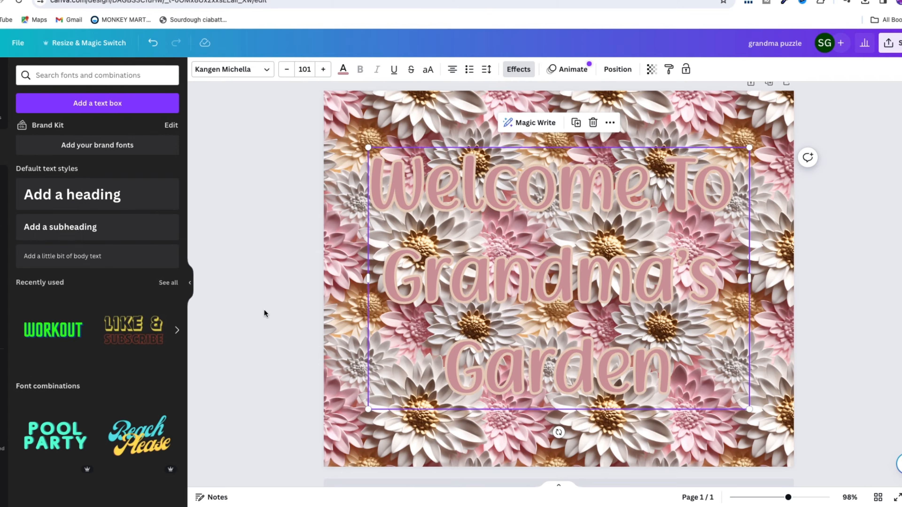
Step: Set the heading's outline thickness to 77 and deselect the text
{"action": "left_click", "coordinate": [445, 228]}
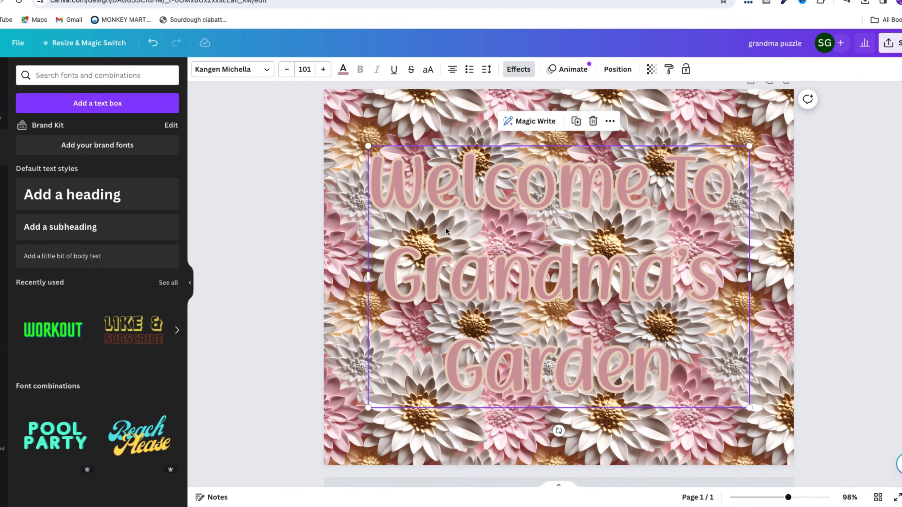
{"action": "left_click", "coordinate": [518, 69]}
{"action": "left_click_drag", "start_coordinate": [56, 269], "coordinate": [79, 271]}
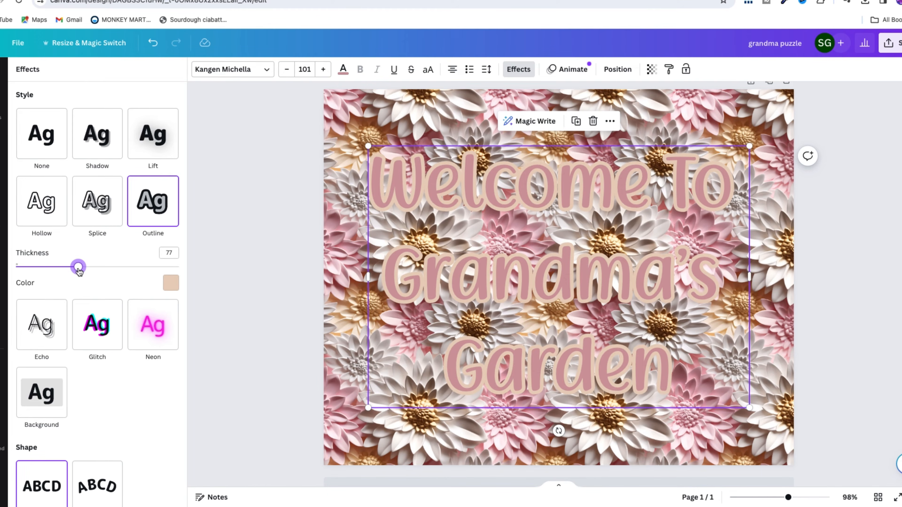
{"action": "left_click", "coordinate": [212, 261]}
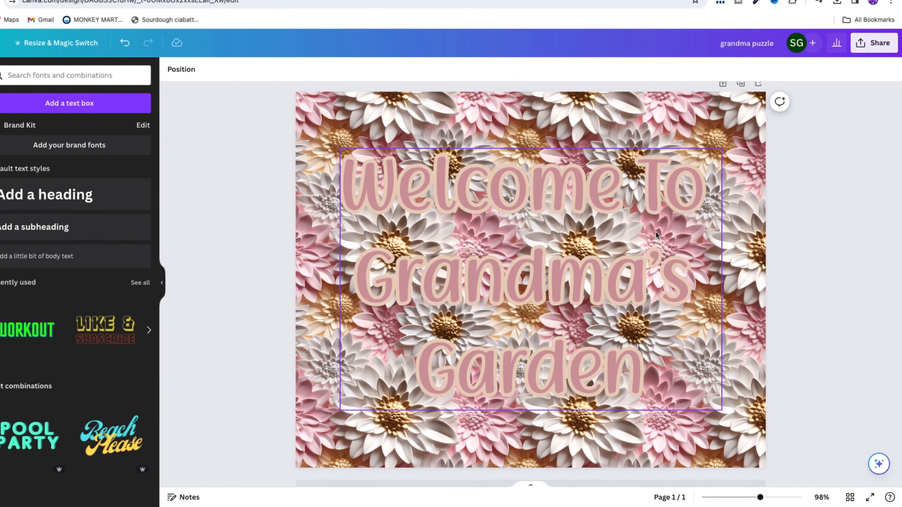
Step: Download the design as a PNG file at size 1 (2,000 × 1,600 px)
{"action": "left_click", "coordinate": [884, 44]}
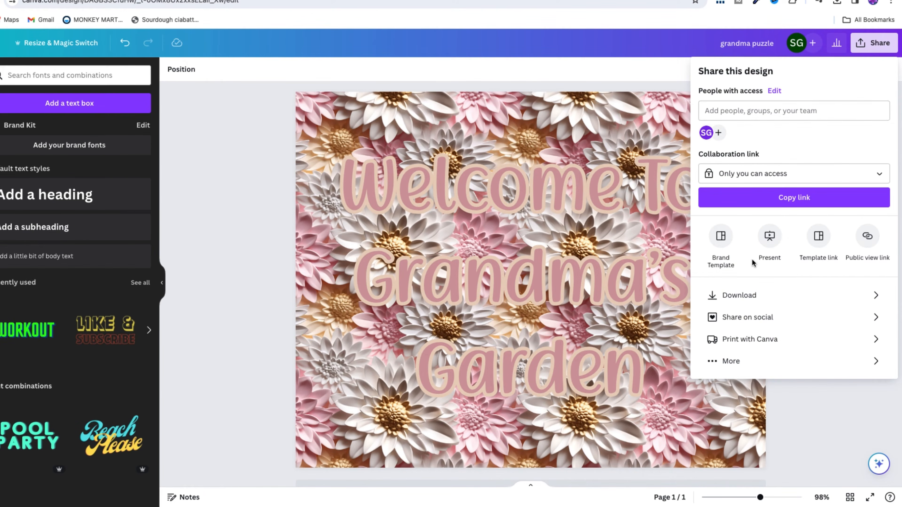
{"action": "left_click", "coordinate": [749, 298]}
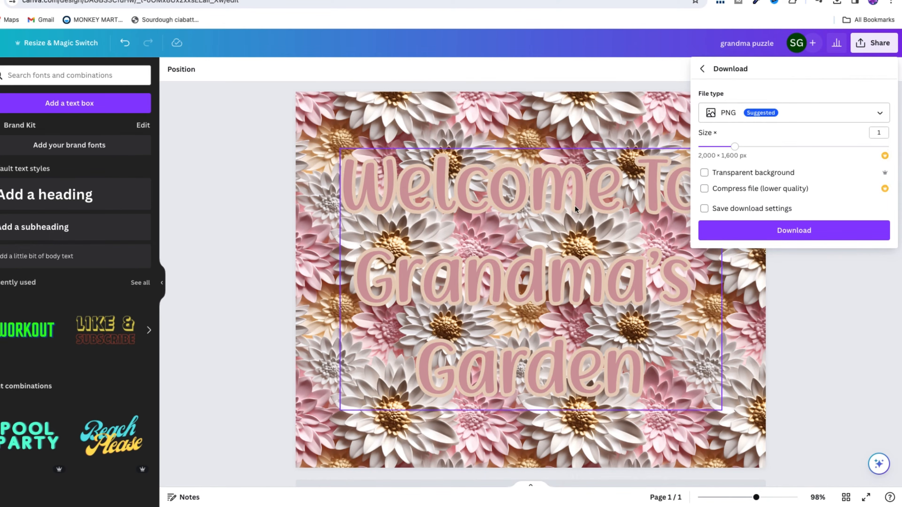
{"action": "left_click", "coordinate": [727, 175]}
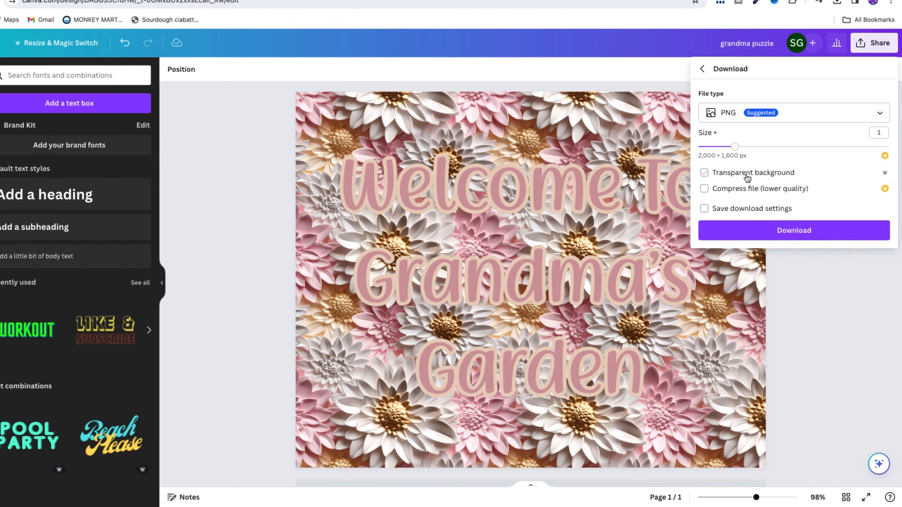
{"action": "left_click", "coordinate": [776, 232]}
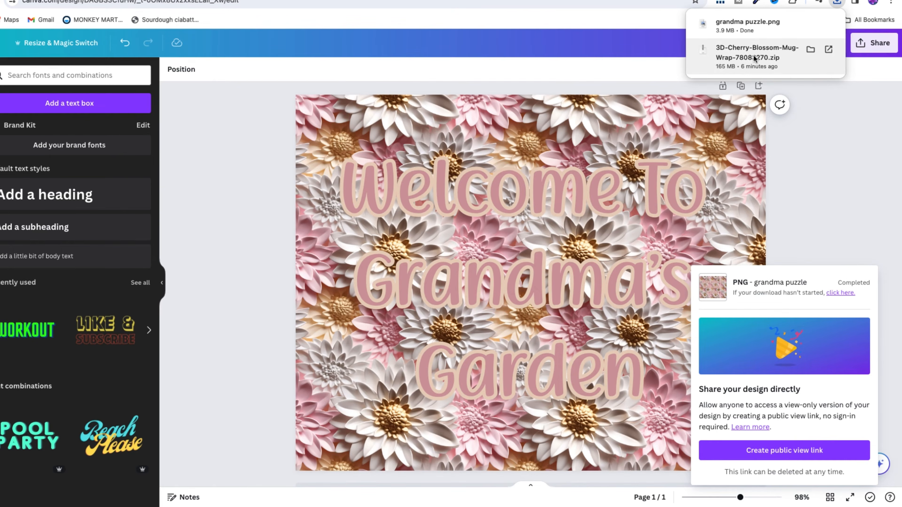
{"action": "left_click", "coordinate": [837, 146]}
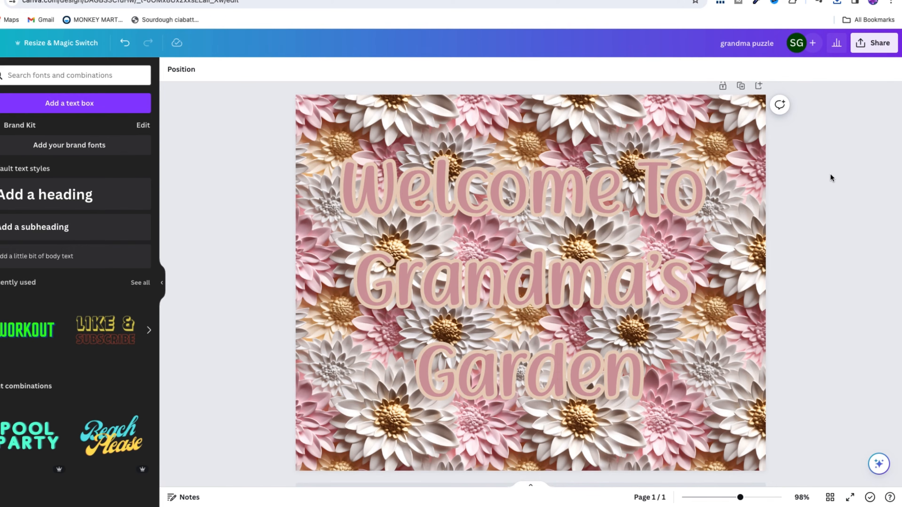
{"action": "scroll", "coordinate": [838, 144], "scroll_direction": "down", "scroll_amount": 1}
{"action": "scroll", "coordinate": [838, 144], "scroll_direction": "up", "scroll_amount": 1}
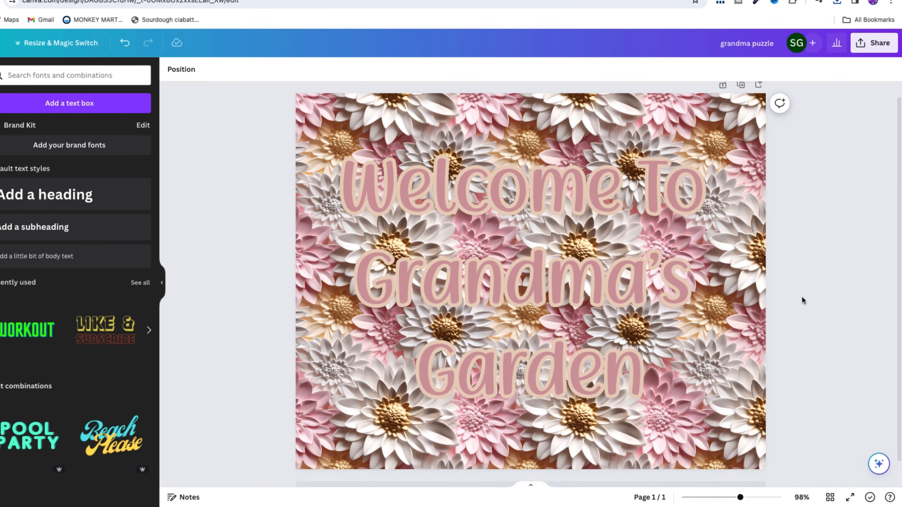
Step: Switch to Silhouette Studio and set the Letter page to landscape orientation
{"action": "mouse_move", "coordinate": [728, 506]}
{"action": "left_click", "coordinate": [605, 489]}
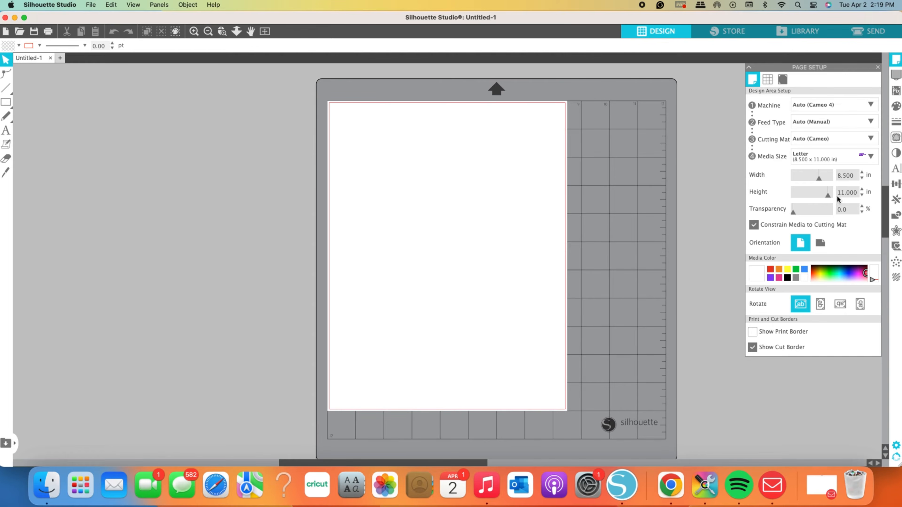
{"action": "left_click", "coordinate": [821, 244]}
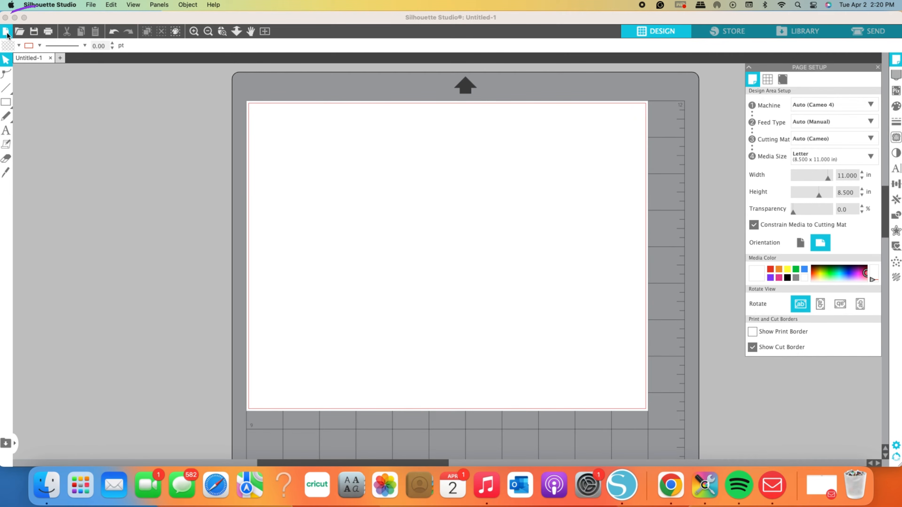
Step: Open grandma puzzle.png from the Downloads folder and move the image towards the middle of the page
{"action": "left_click", "coordinate": [20, 32]}
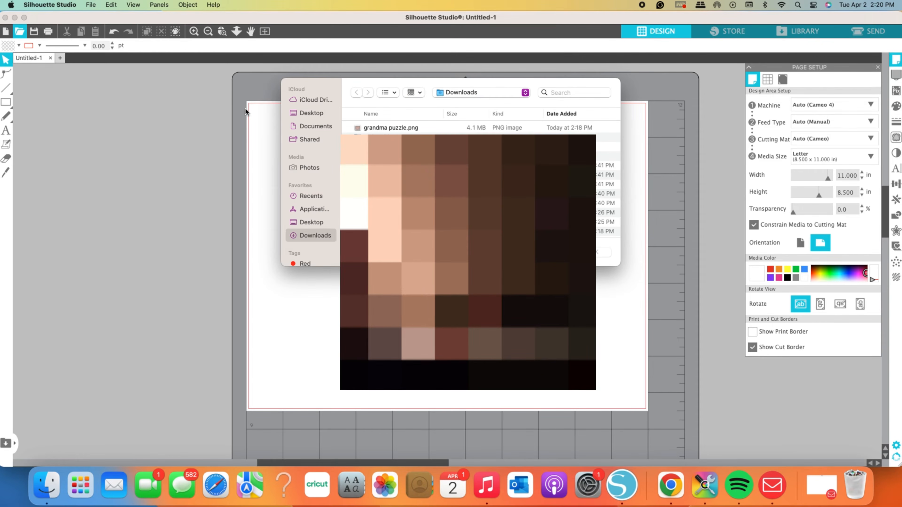
{"action": "left_click", "coordinate": [396, 130]}
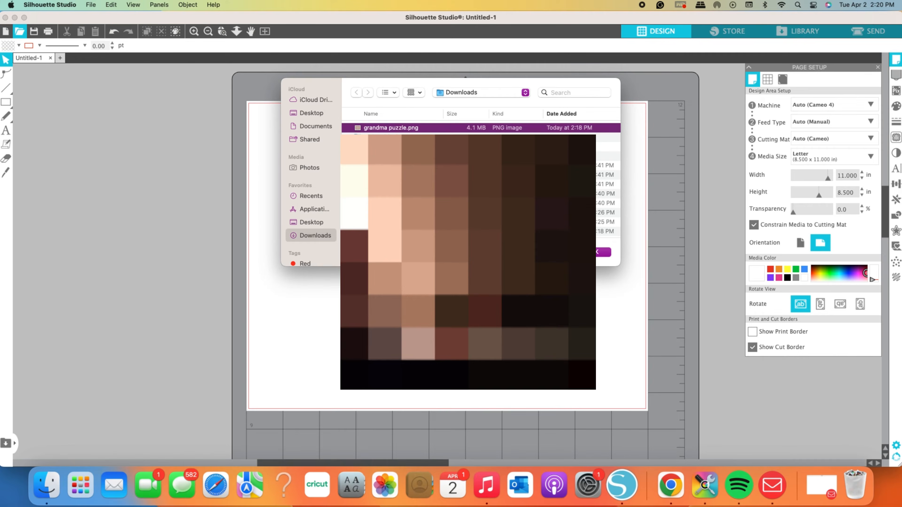
{"action": "left_click", "coordinate": [597, 253]}
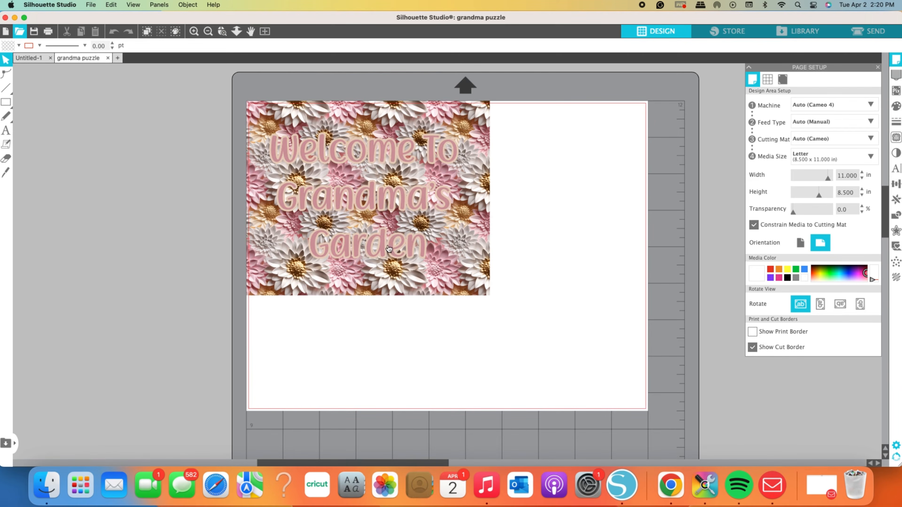
{"action": "left_click_drag", "start_coordinate": [352, 218], "coordinate": [429, 271]}
Step: Resize the image to 10 in wide by 8 in high, centre it on the page and deselect it
{"action": "left_click", "coordinate": [451, 228]}
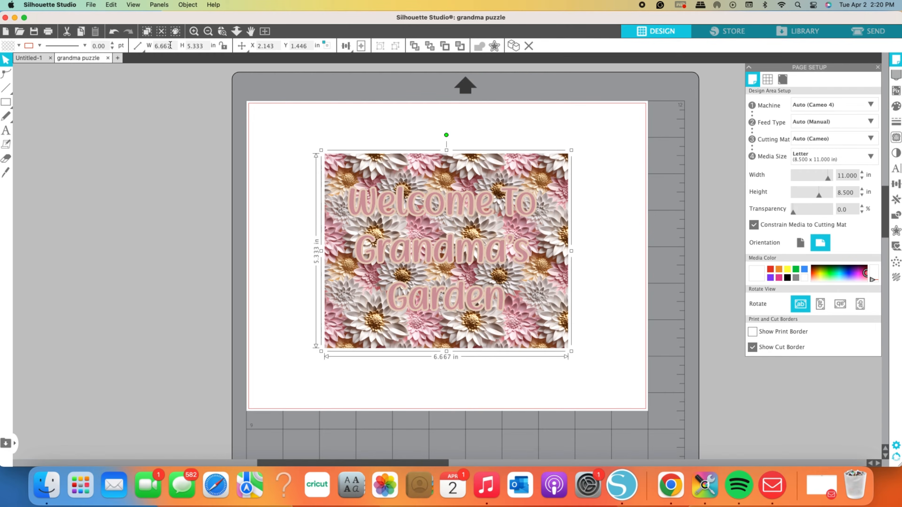
{"action": "left_click", "coordinate": [152, 47]}
{"action": "type", "text": "10"}
{"action": "key", "text": "Return"}
{"action": "left_click", "coordinate": [185, 48]}
{"action": "type", "text": "8"}
{"action": "key", "text": "Return"}
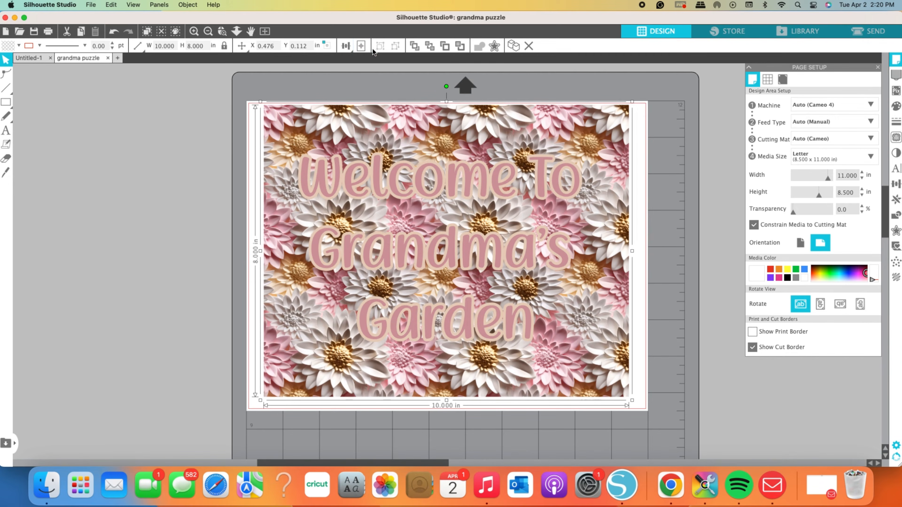
{"action": "left_click", "coordinate": [361, 49]}
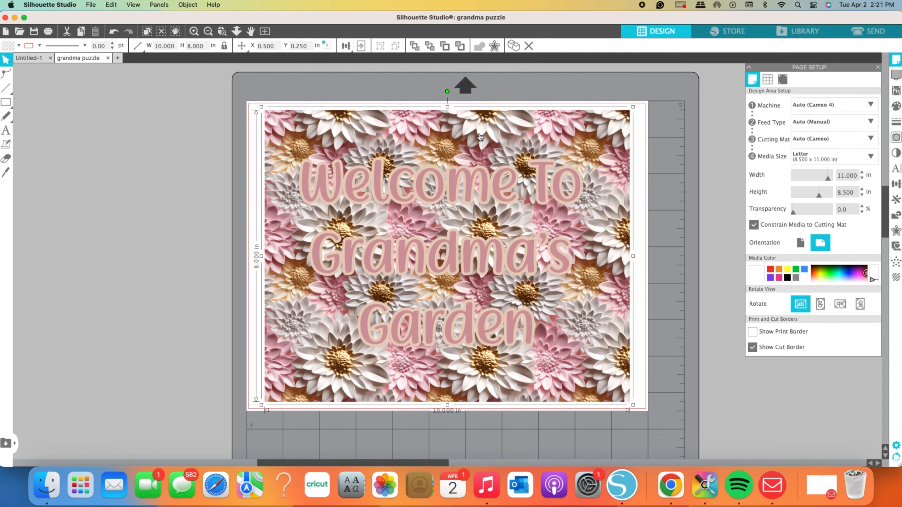
{"action": "left_click", "coordinate": [672, 146]}
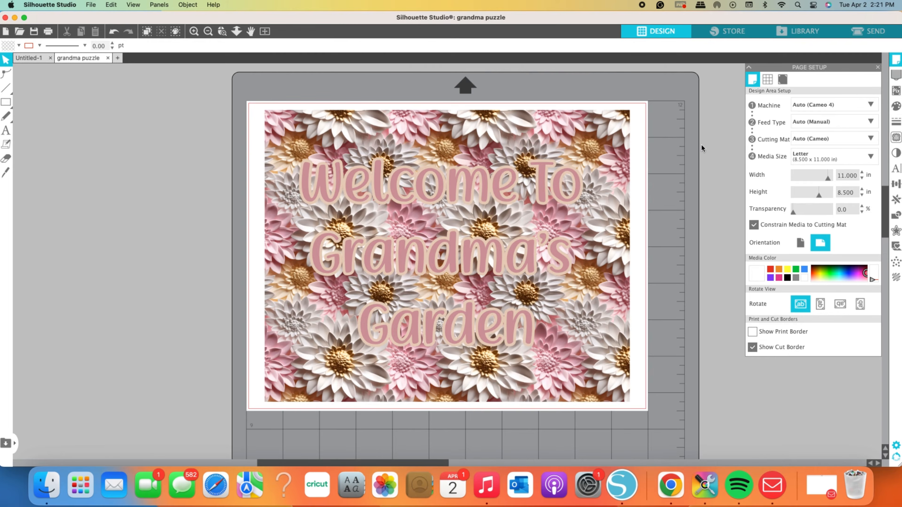
Step: Start printing the design and enable Flip Horizontally in the print layout settings
{"action": "left_click", "coordinate": [49, 32]}
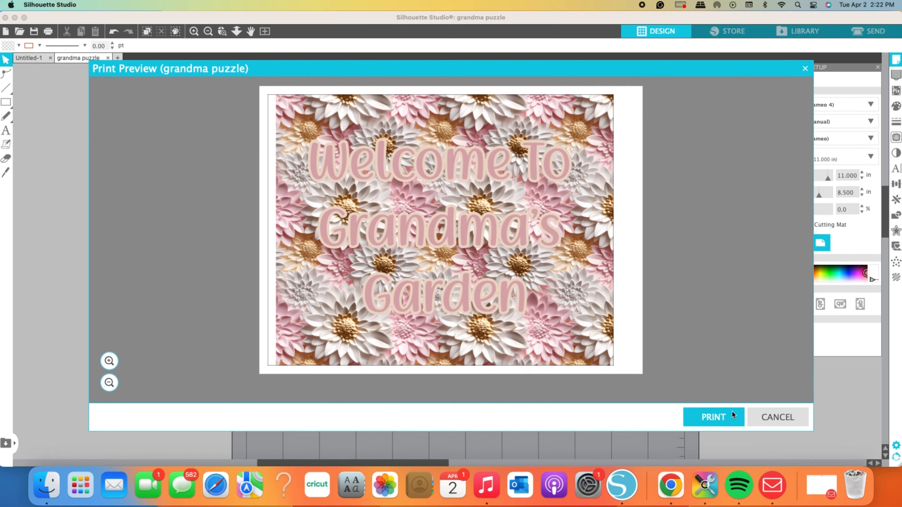
{"action": "left_click", "coordinate": [726, 414]}
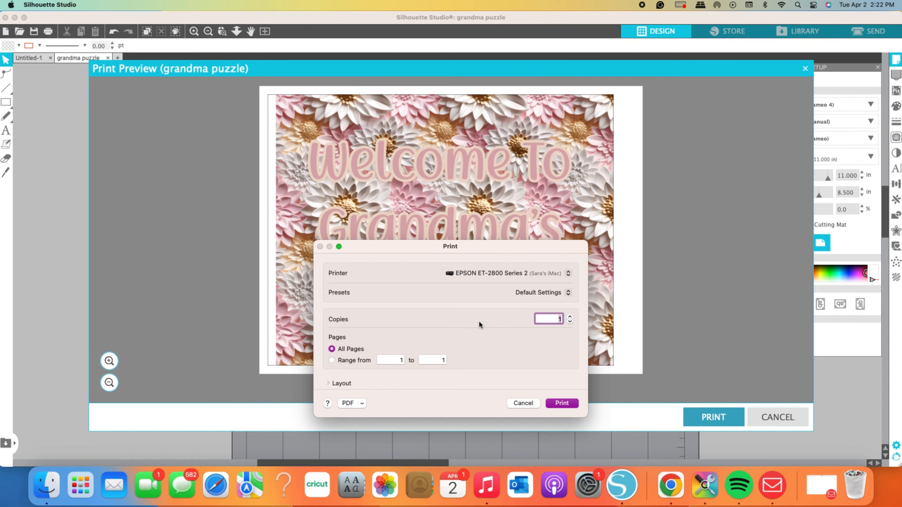
{"action": "scroll", "coordinate": [478, 321], "scroll_direction": "down", "scroll_amount": 5}
{"action": "scroll", "coordinate": [478, 320], "scroll_direction": "up", "scroll_amount": 3}
{"action": "scroll", "coordinate": [478, 321], "scroll_direction": "down", "scroll_amount": 1}
{"action": "scroll", "coordinate": [478, 321], "scroll_direction": "down", "scroll_amount": 2}
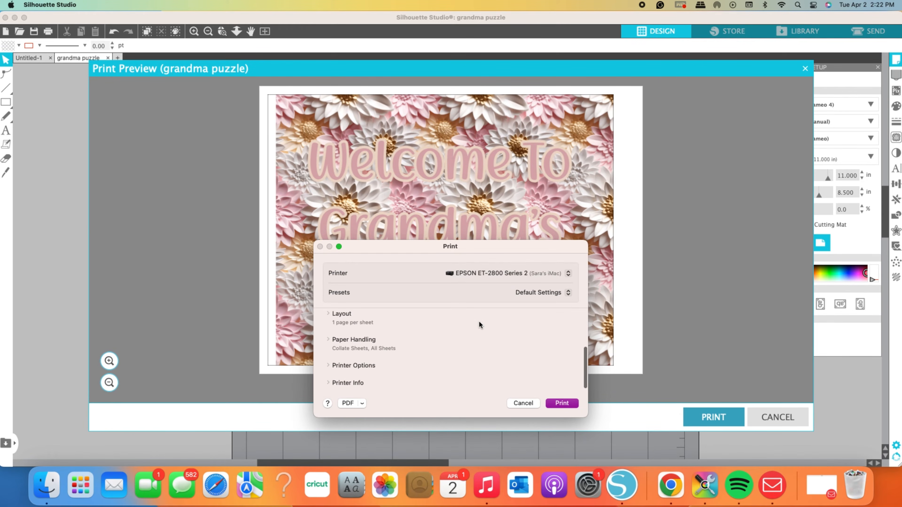
{"action": "left_click", "coordinate": [341, 315]}
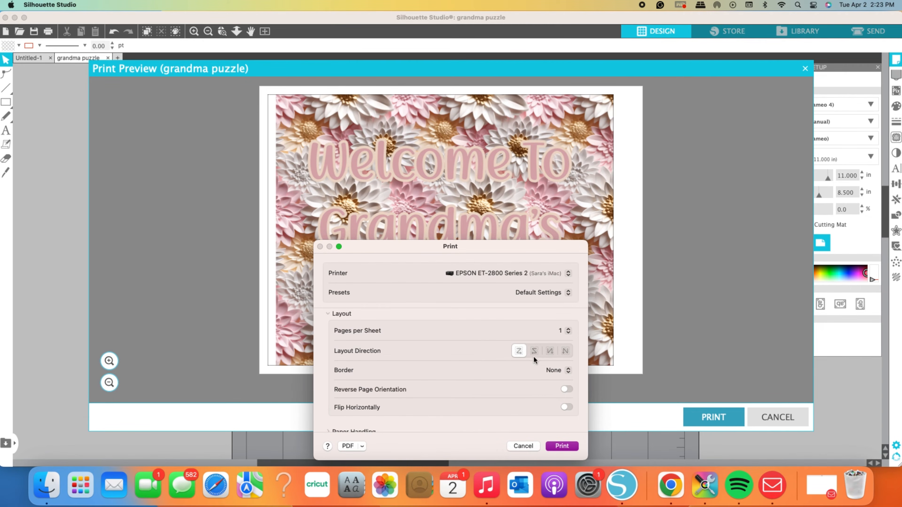
{"action": "left_click", "coordinate": [567, 407]}
Step: Set the print media type to Premium Presentation Paper Matte and the print quality to High Quality
{"action": "scroll", "coordinate": [493, 358], "scroll_direction": "down", "scroll_amount": 3}
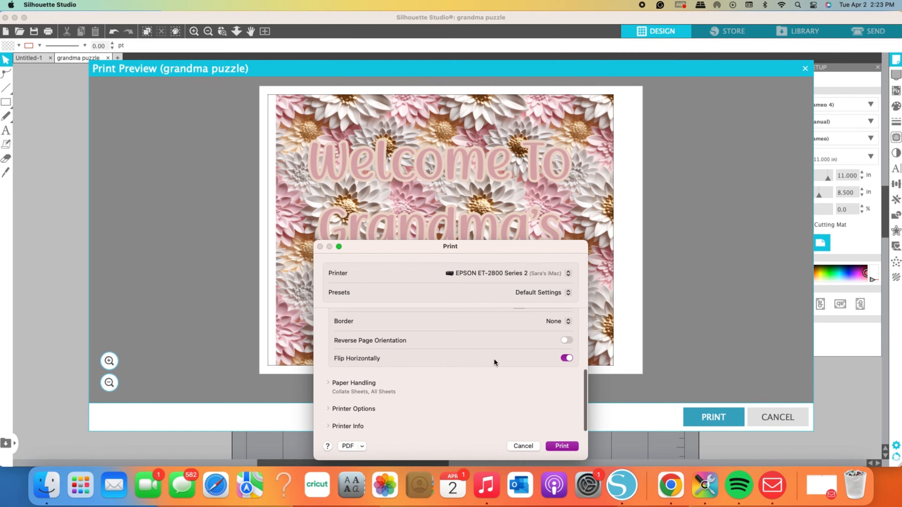
{"action": "left_click", "coordinate": [362, 384]}
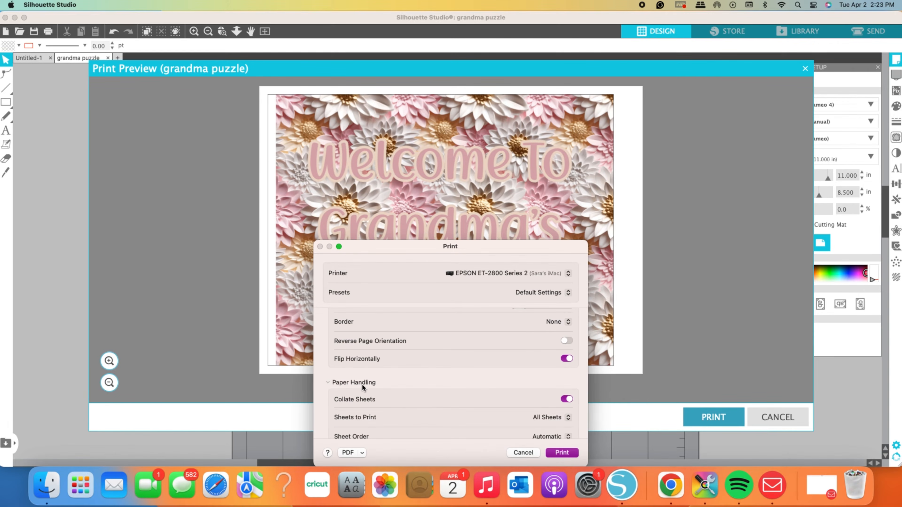
{"action": "scroll", "coordinate": [410, 382], "scroll_direction": "down", "scroll_amount": 2}
{"action": "scroll", "coordinate": [410, 382], "scroll_direction": "down", "scroll_amount": 2}
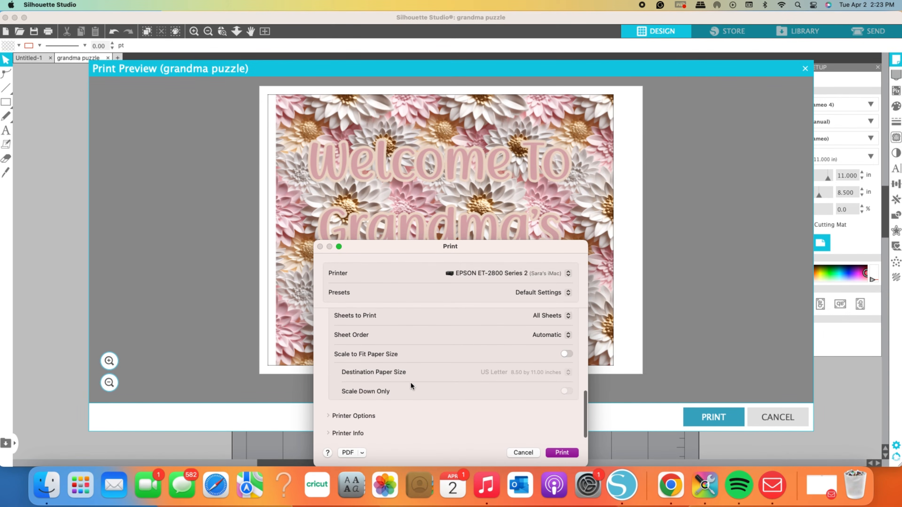
{"action": "left_click", "coordinate": [358, 417]}
{"action": "scroll", "coordinate": [397, 412], "scroll_direction": "down", "scroll_amount": 3}
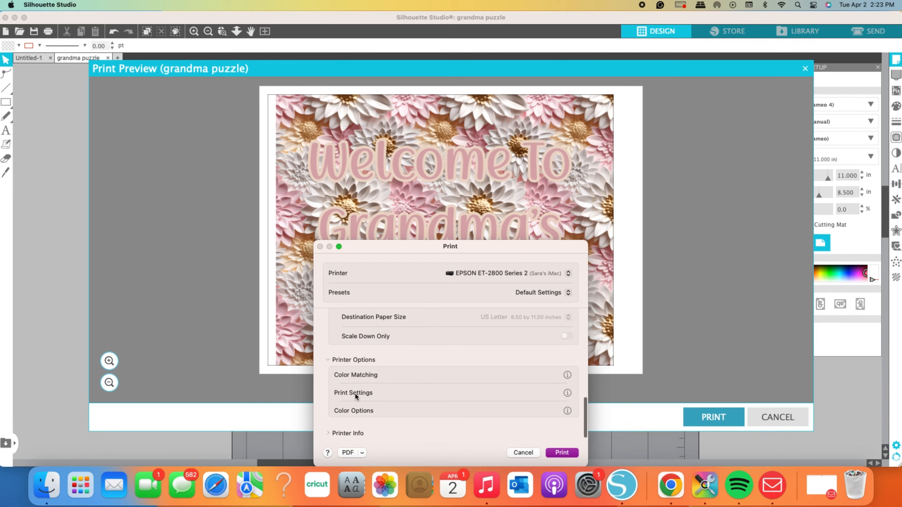
{"action": "left_click", "coordinate": [355, 392]}
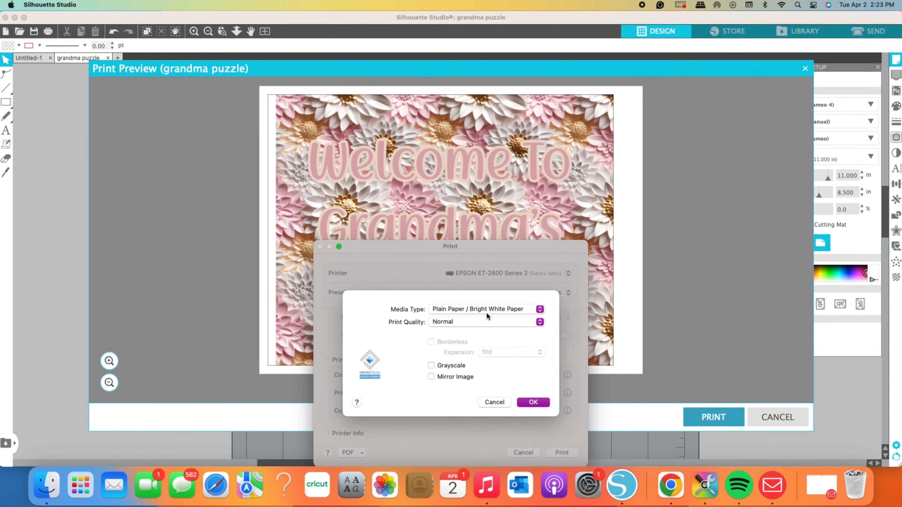
{"action": "left_click", "coordinate": [539, 309]}
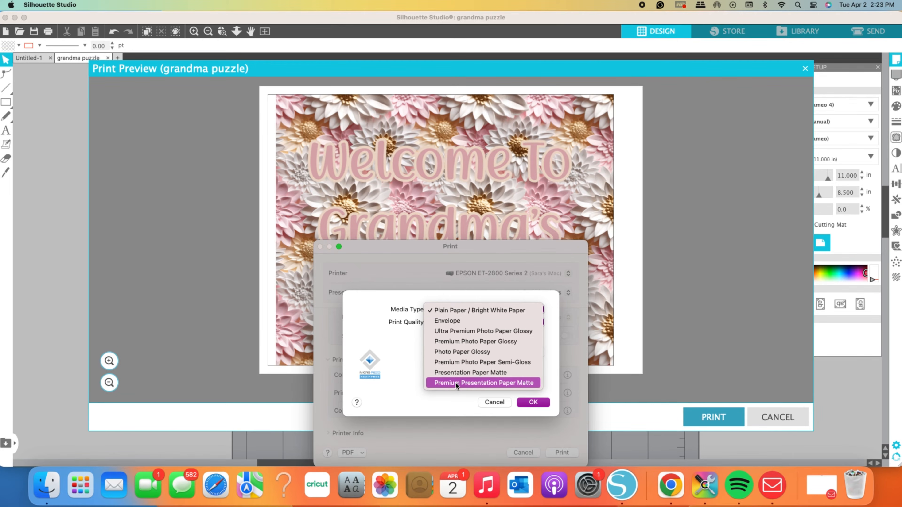
{"action": "left_click", "coordinate": [521, 384]}
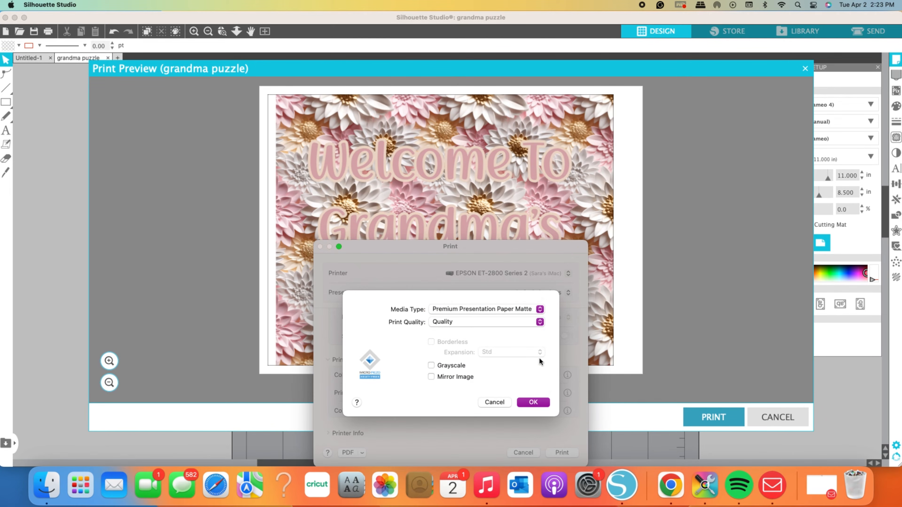
{"action": "left_click", "coordinate": [540, 322]}
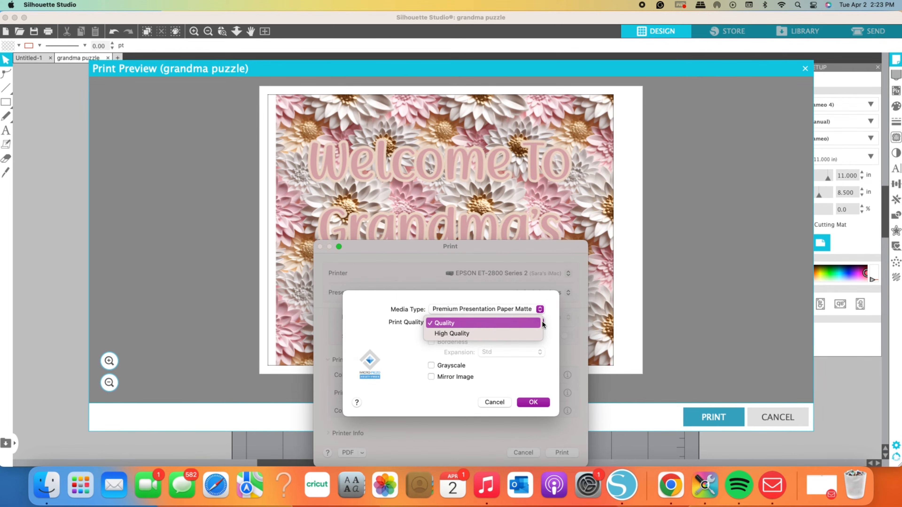
{"action": "left_click", "coordinate": [515, 336]}
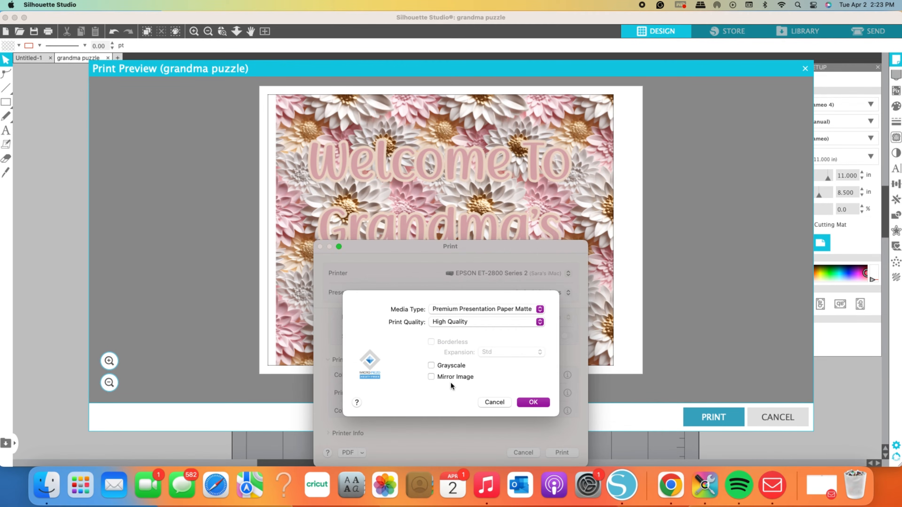
{"action": "left_click", "coordinate": [533, 402]}
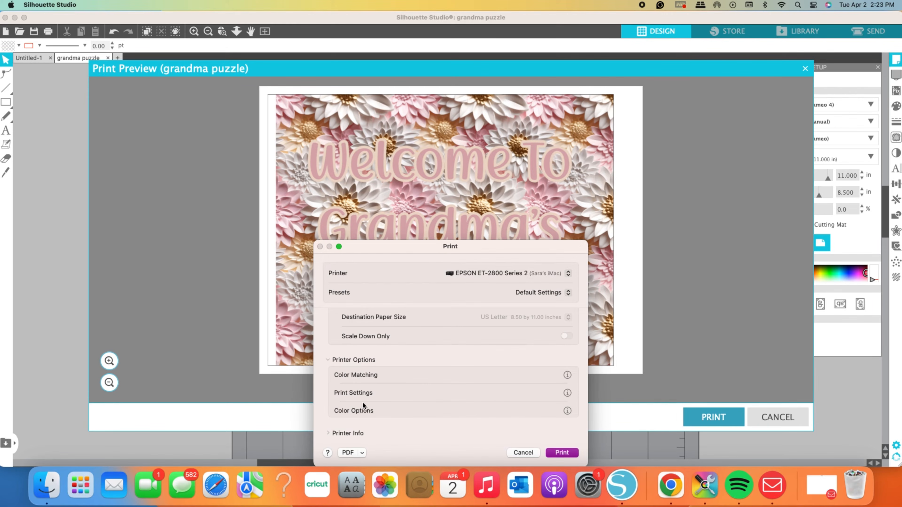
Step: Set the colour mode to Adobe RGB in the advanced settings of the printer's colour options
{"action": "left_click", "coordinate": [354, 410]}
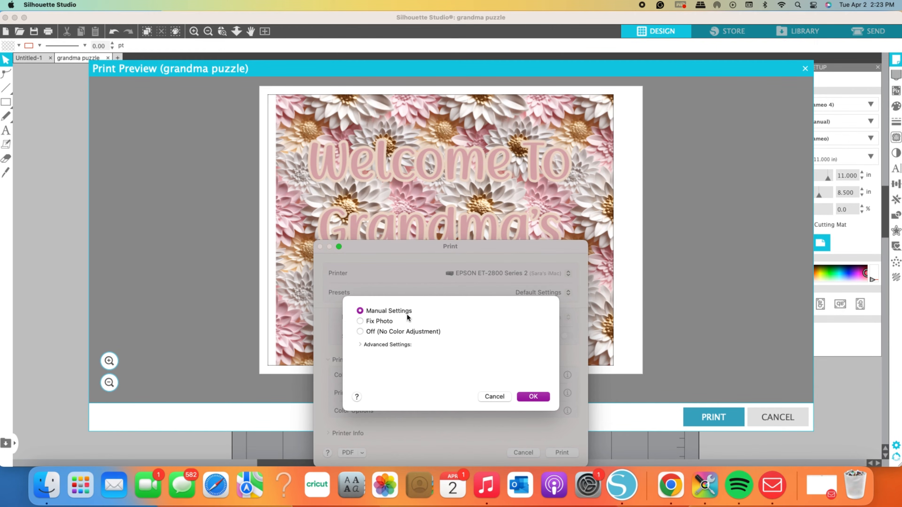
{"action": "left_click", "coordinate": [359, 344]}
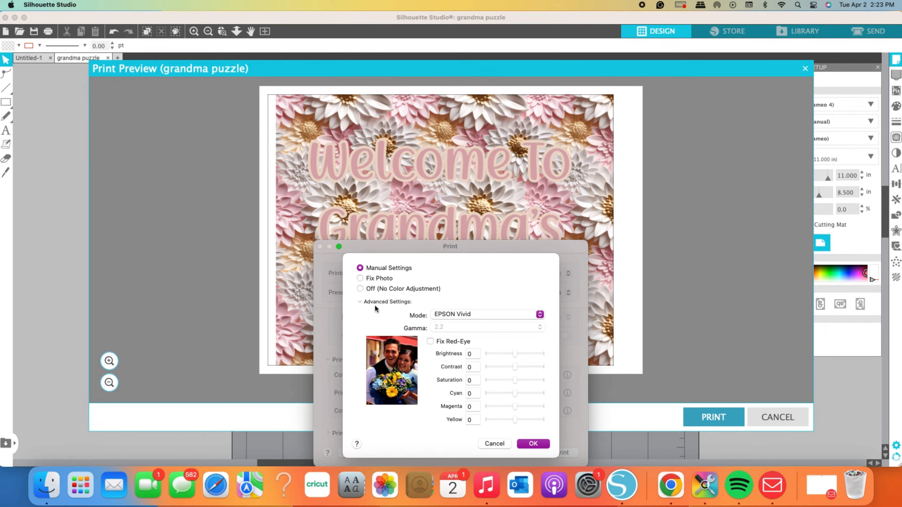
{"action": "left_click", "coordinate": [539, 315]}
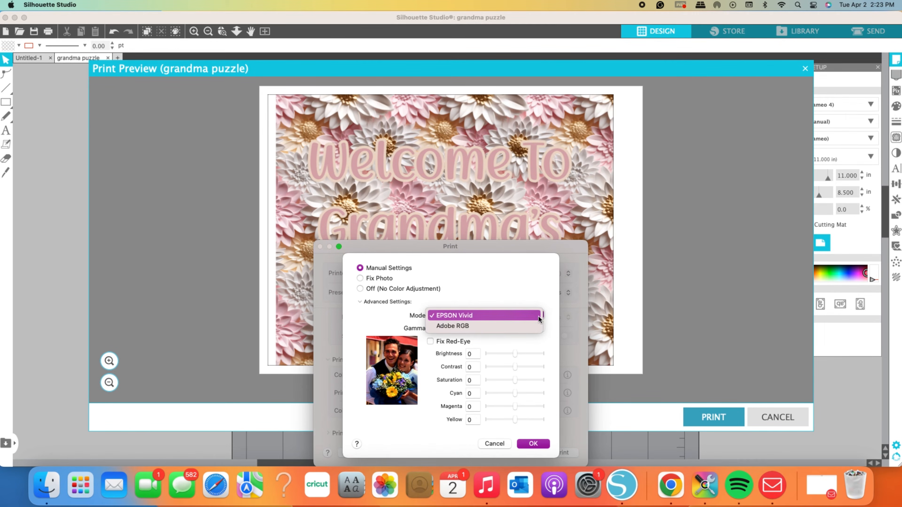
{"action": "left_click", "coordinate": [534, 327]}
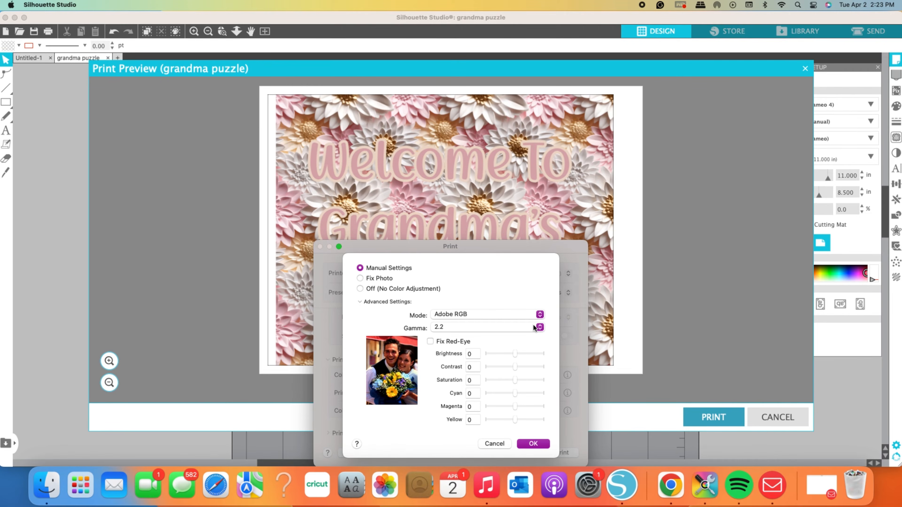
Step: Set the print brightness to 9, contrast to 7 and saturation to 15, and accept the colour options
{"action": "left_click", "coordinate": [473, 354]}
{"action": "key", "text": "BackSpace"}
{"action": "type", "text": "9"}
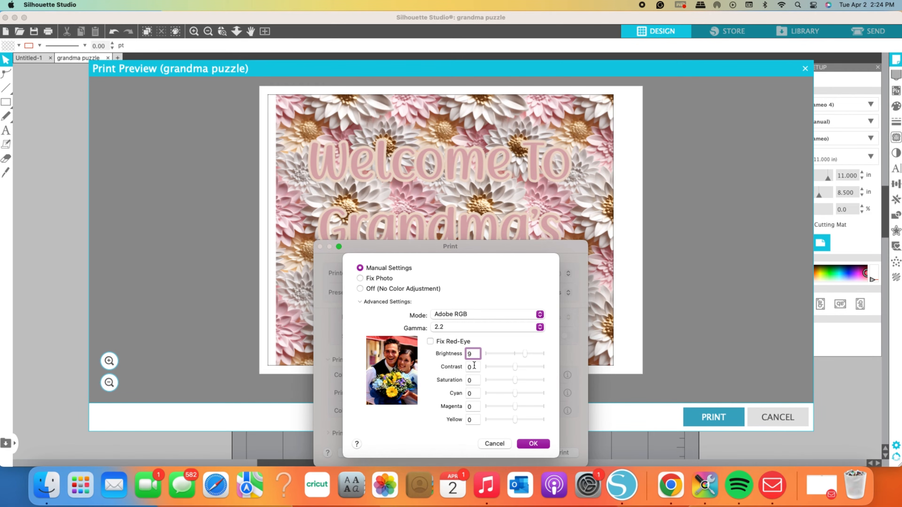
{"action": "double_click", "coordinate": [474, 367]}
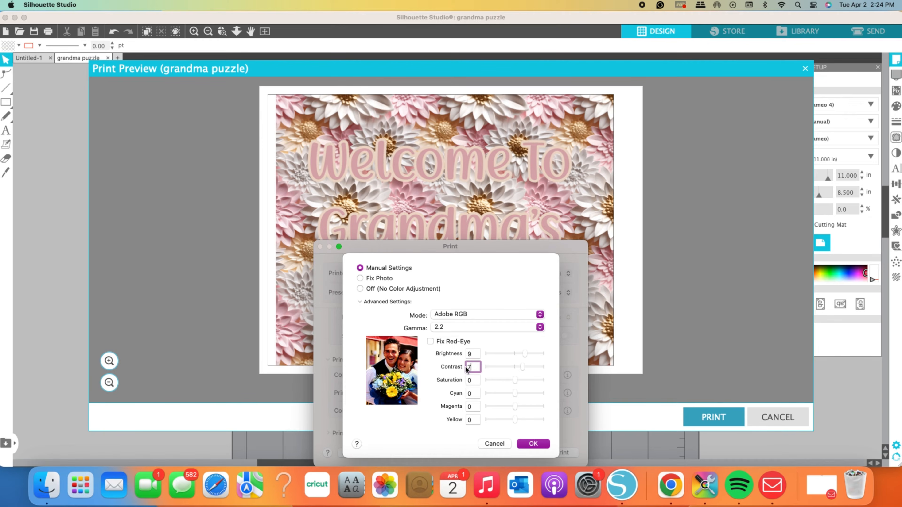
{"action": "type", "text": "7"}
{"action": "double_click", "coordinate": [463, 380]}
{"action": "type", "text": "15"}
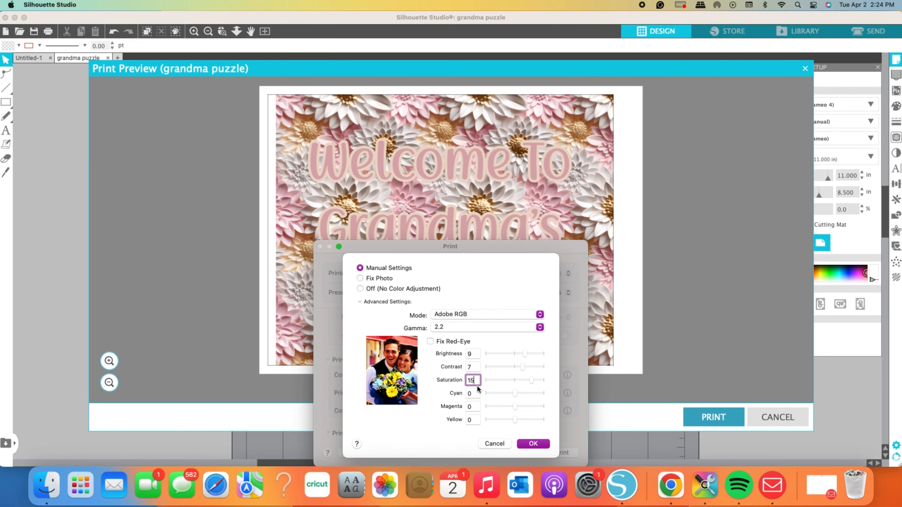
{"action": "left_click", "coordinate": [533, 444]}
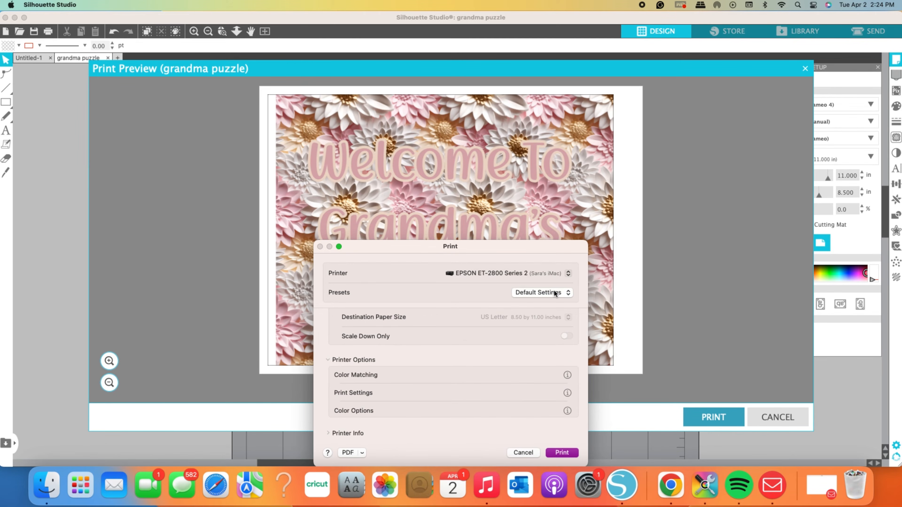
Step: Save the current print settings as a print job preset named sublimation1 for the EPSON ET-2800 Series 2
{"action": "left_click", "coordinate": [560, 293]}
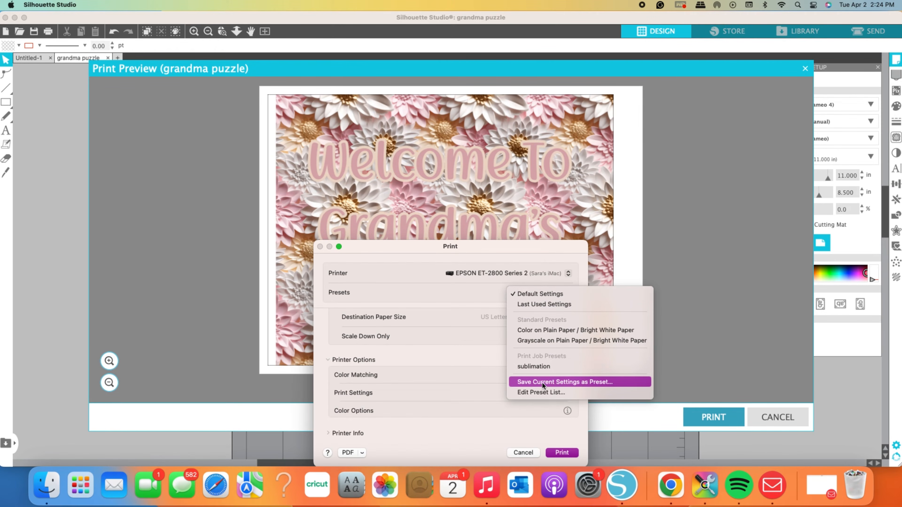
{"action": "left_click", "coordinate": [572, 382]}
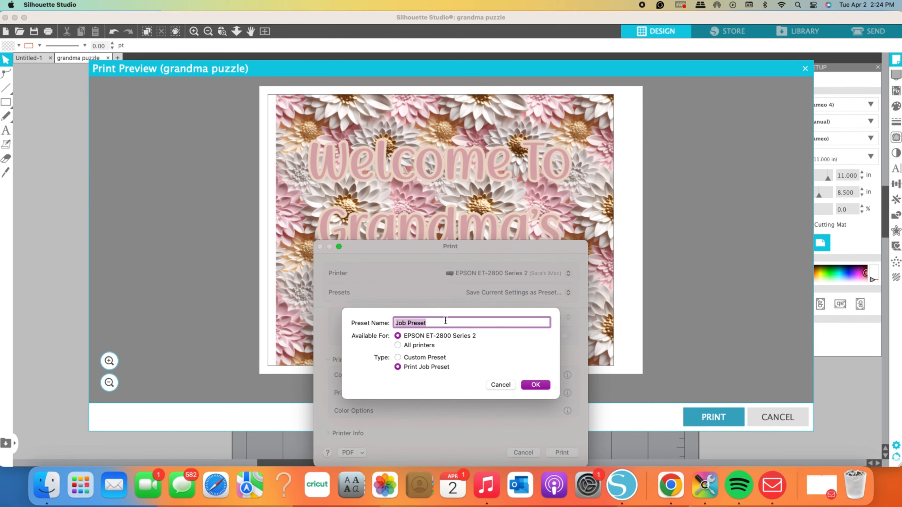
{"action": "type", "text": "sublimation"}
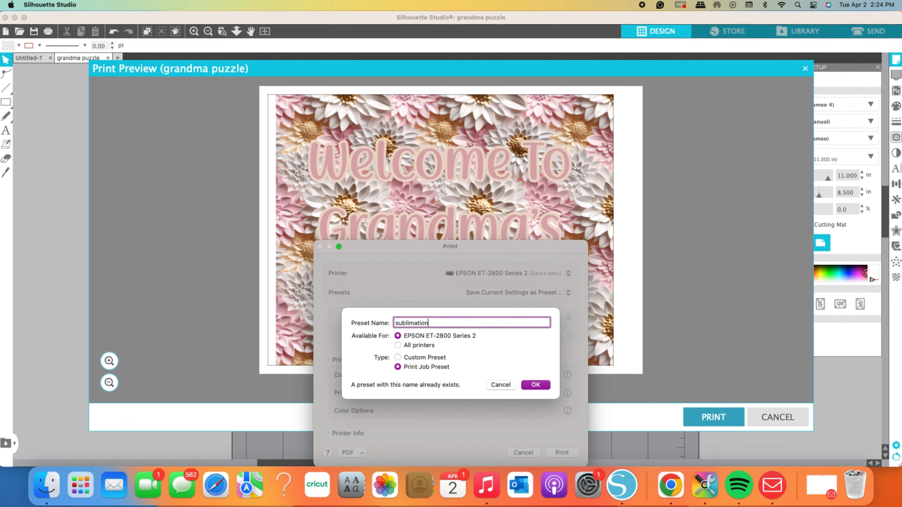
{"action": "type", "text": "1"}
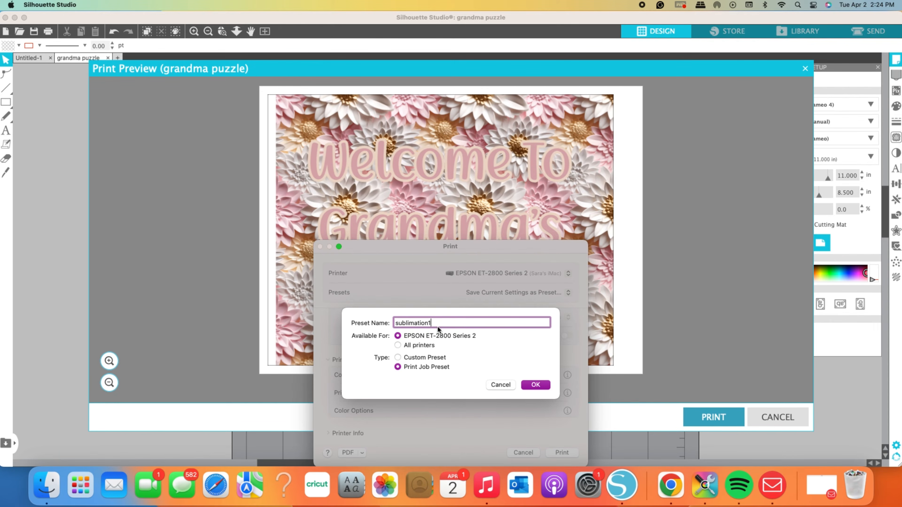
{"action": "left_click", "coordinate": [536, 385]}
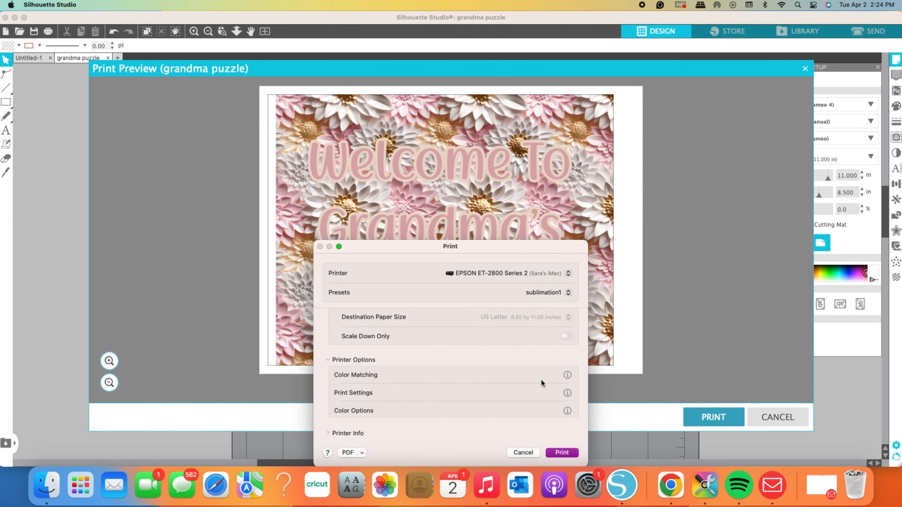